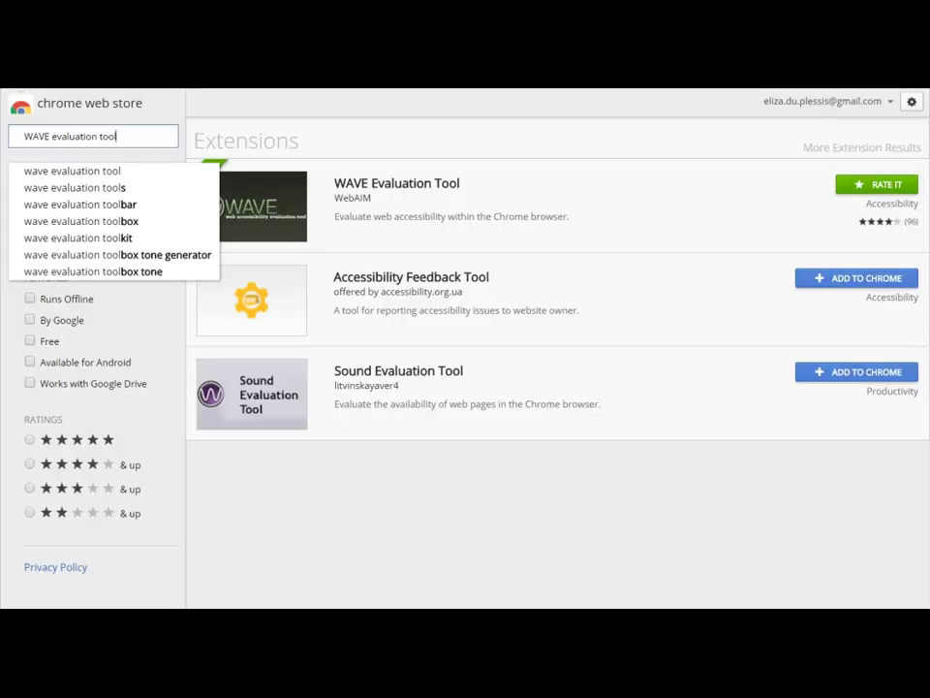
Add the WAVE Evaluation Tool extension to Chrome from its Web Store listing.
key("Return")
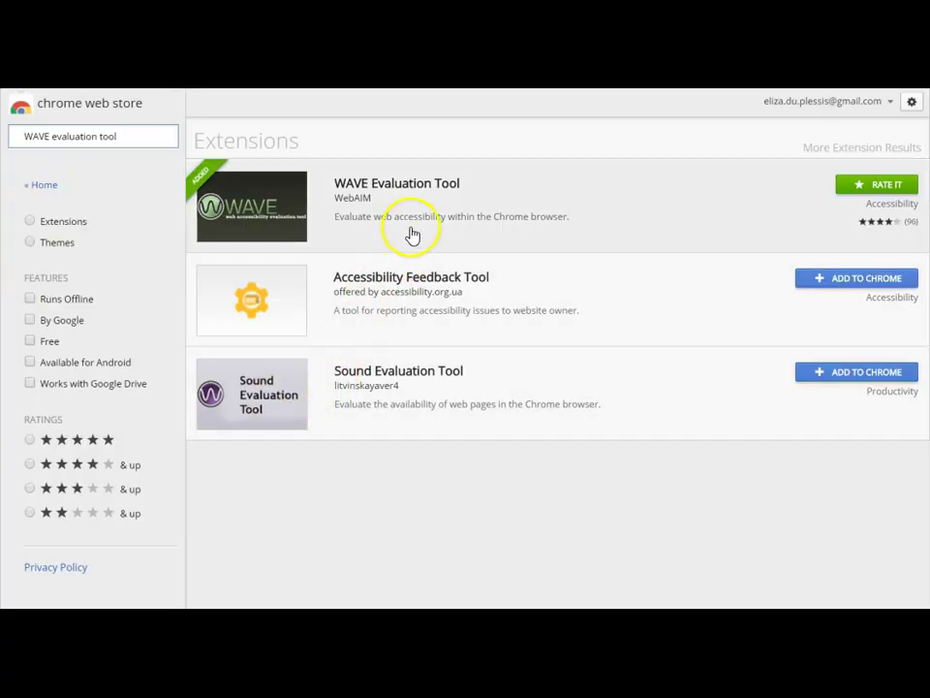
left_click(409, 192)
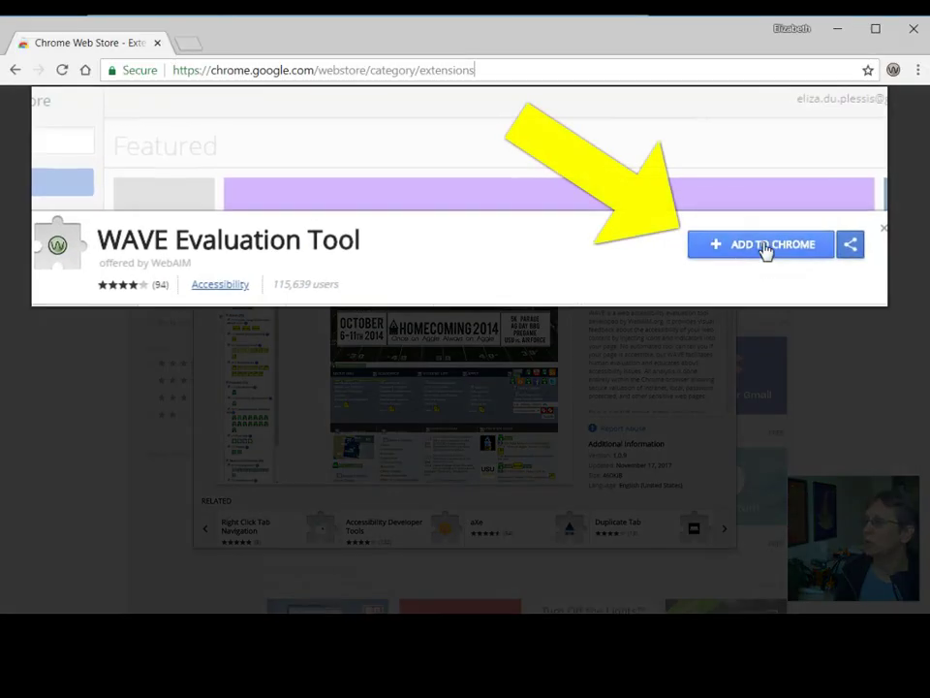
left_click(763, 247)
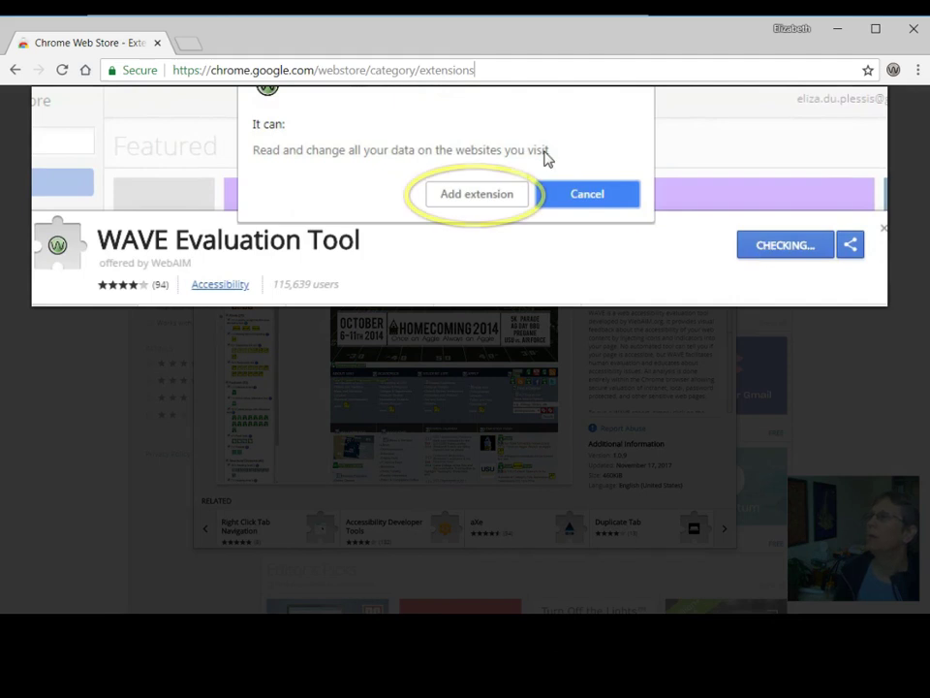
left_click(485, 199)
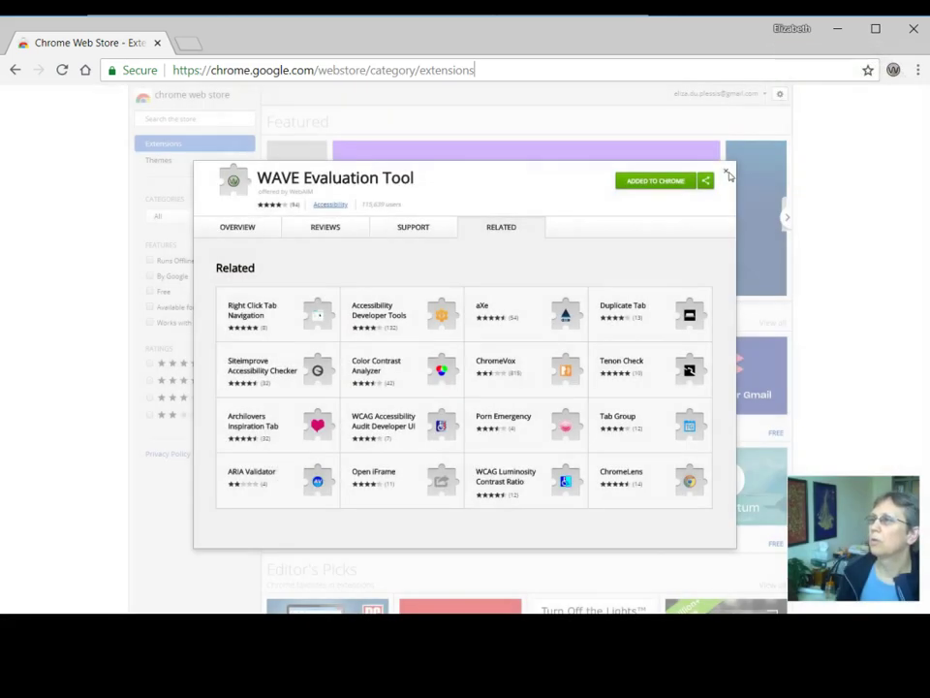
left_click(728, 174)
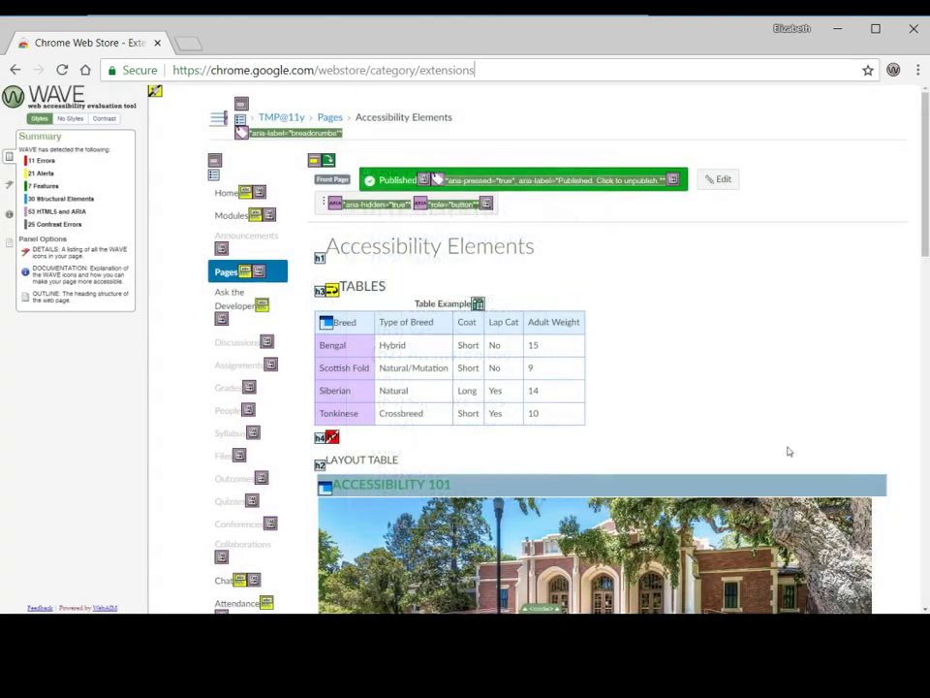
Scroll through the WAVE report for Accessibility Elements showing 11 errors and 25 contrast errors.
scroll(784, 426, "down", 2)
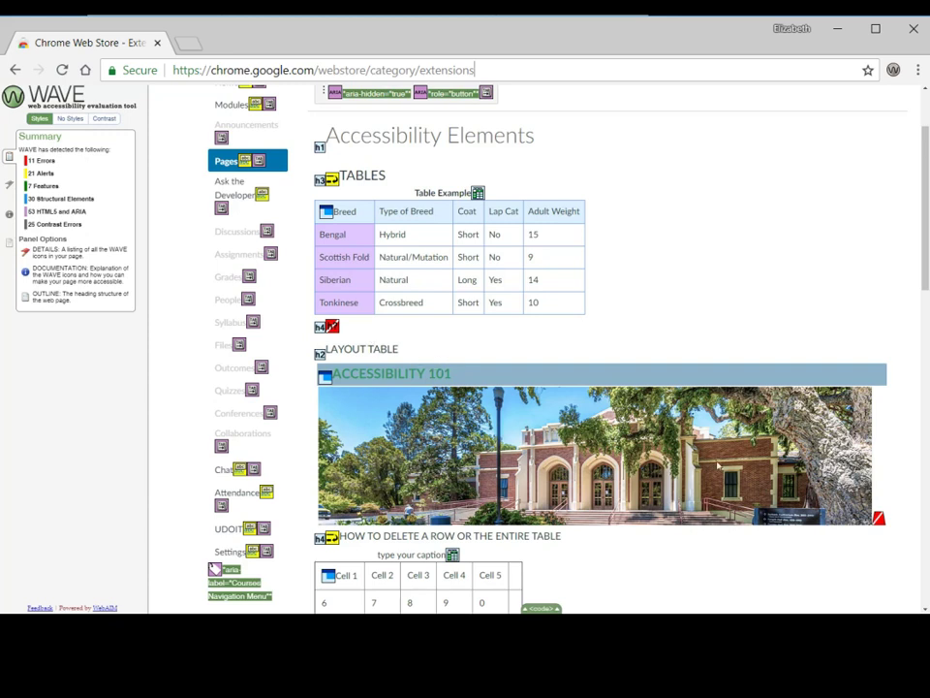
scroll(614, 287, "down", 1)
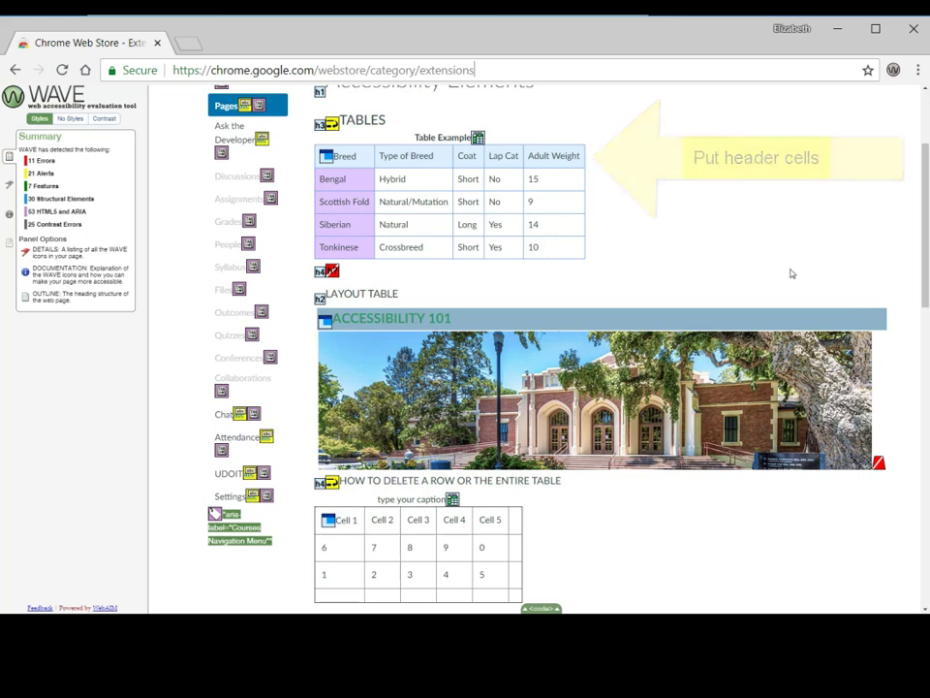
scroll(791, 260, "down", 5)
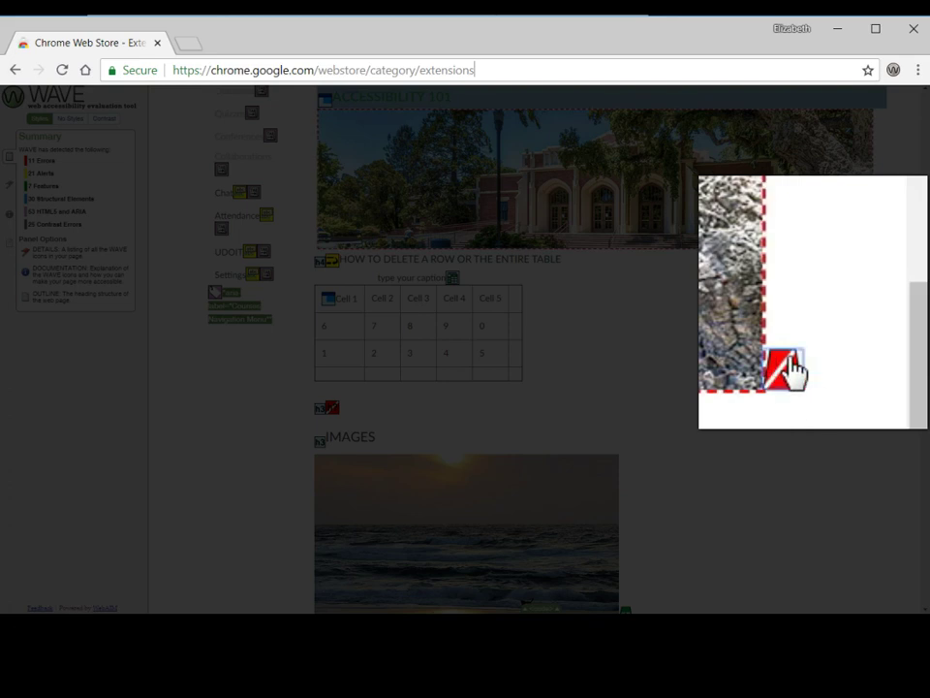
mouse_move(334, 408)
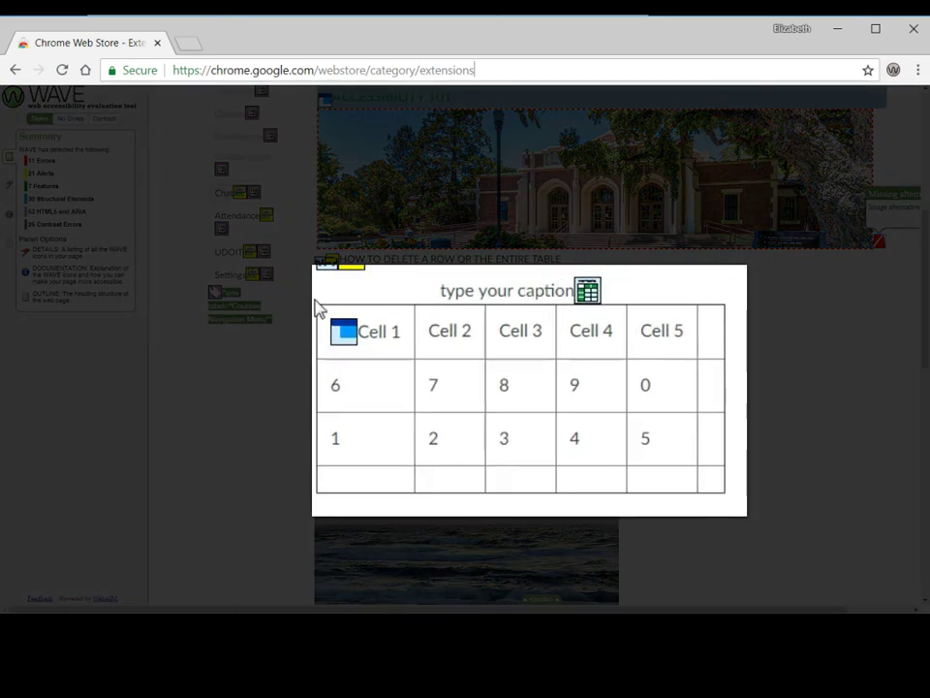
scroll(777, 407, "down", 3)
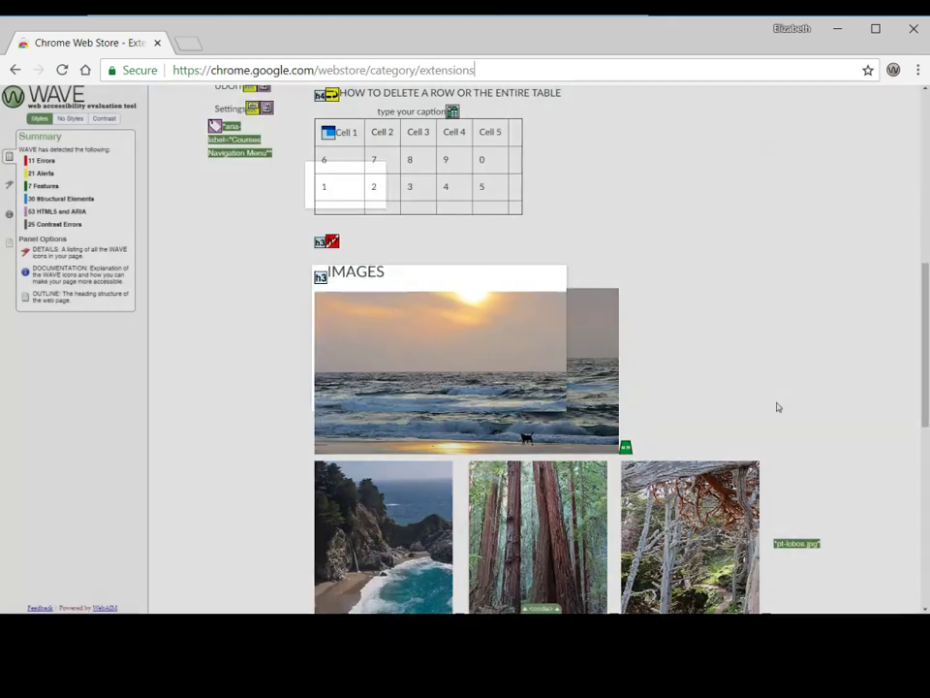
scroll(777, 407, "down", 1)
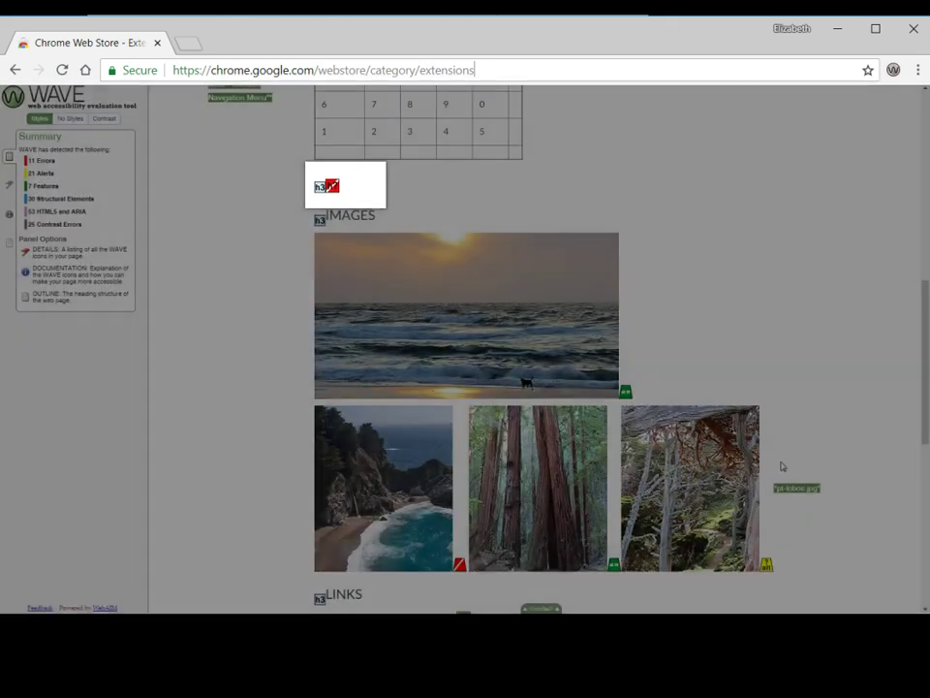
scroll(852, 459, "down", 2)
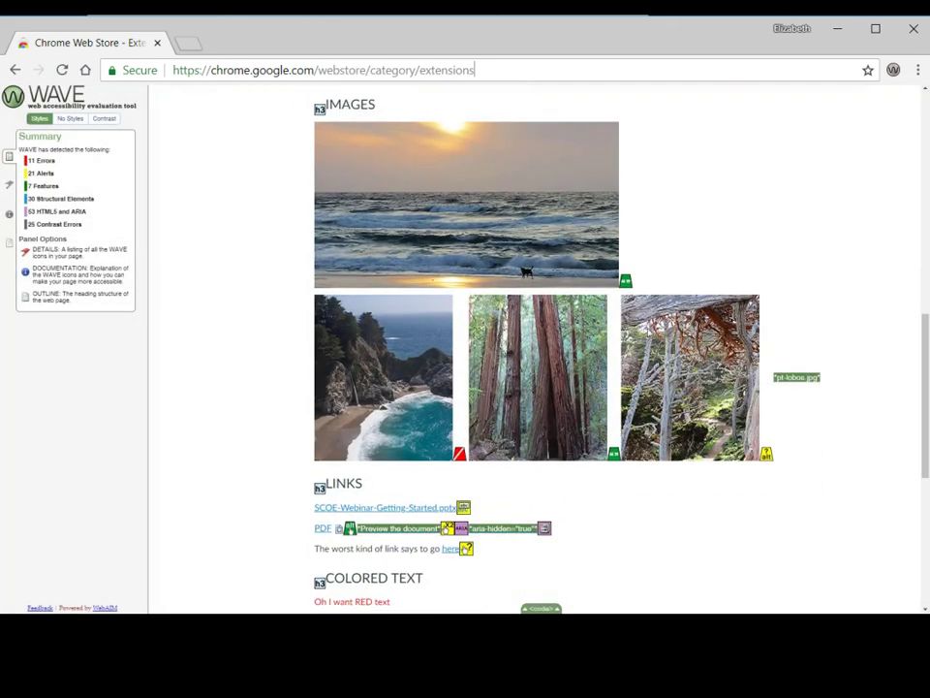
Reveal WAVE's 'Null or empty alternative text' note for the beach photo.
left_click(625, 281)
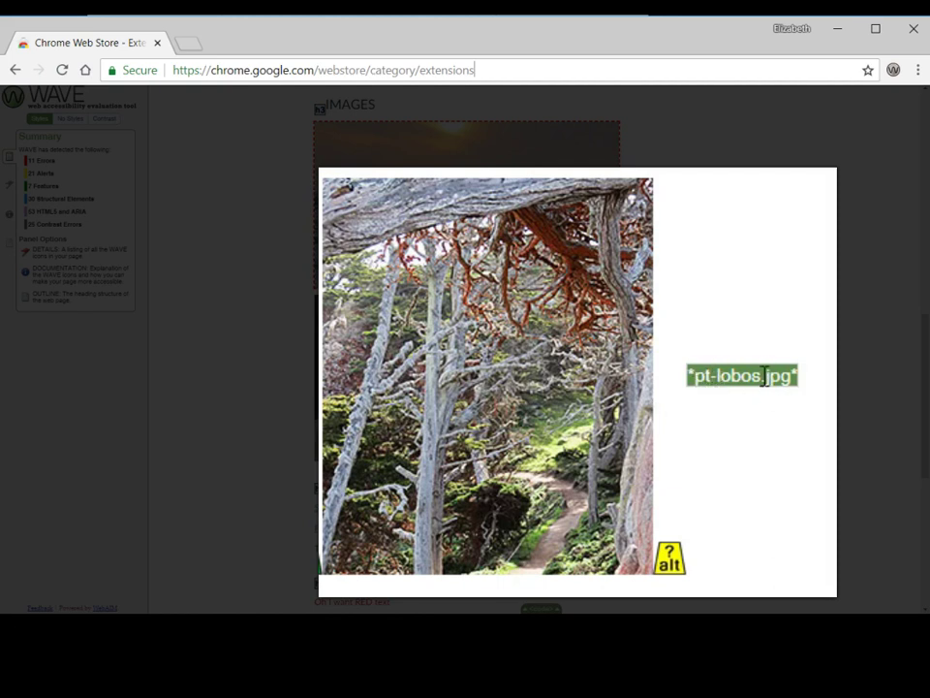
left_click(865, 417)
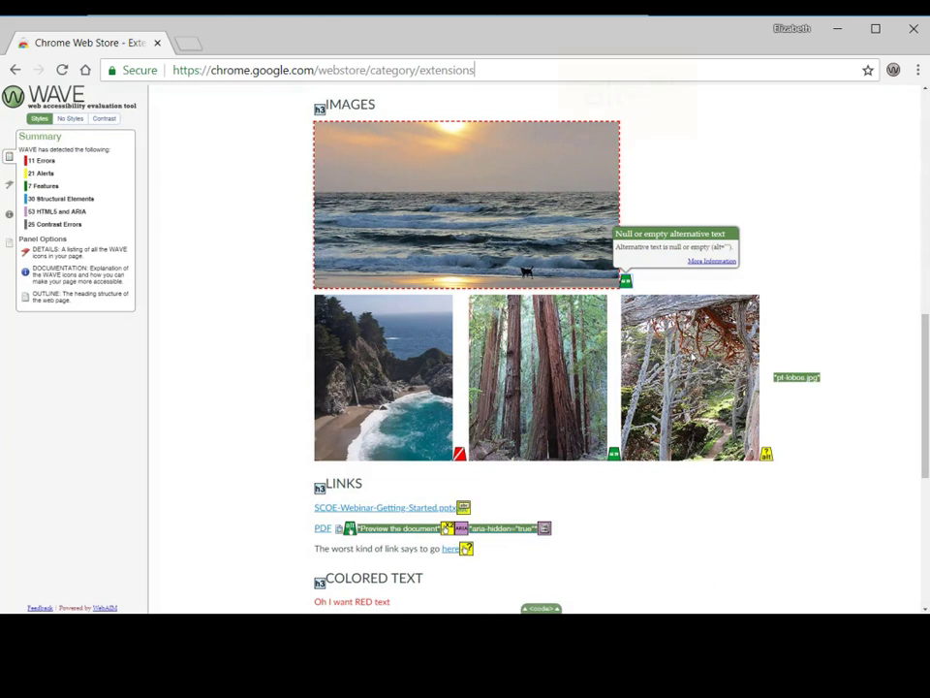
scroll(626, 394, "down", 2)
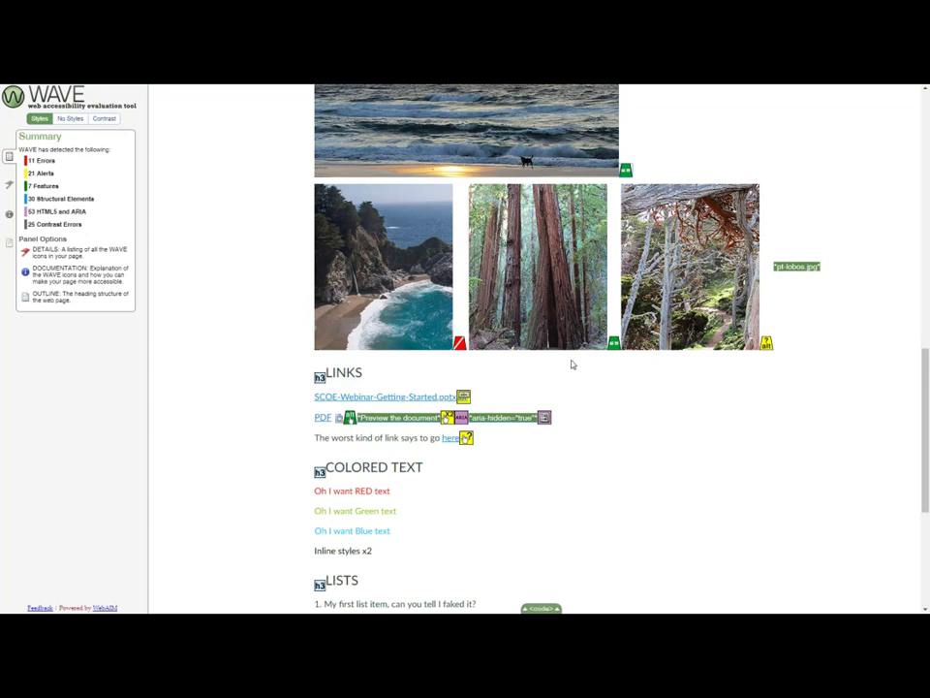
scroll(569, 363, "up", 5)
scroll(569, 363, "up", 3)
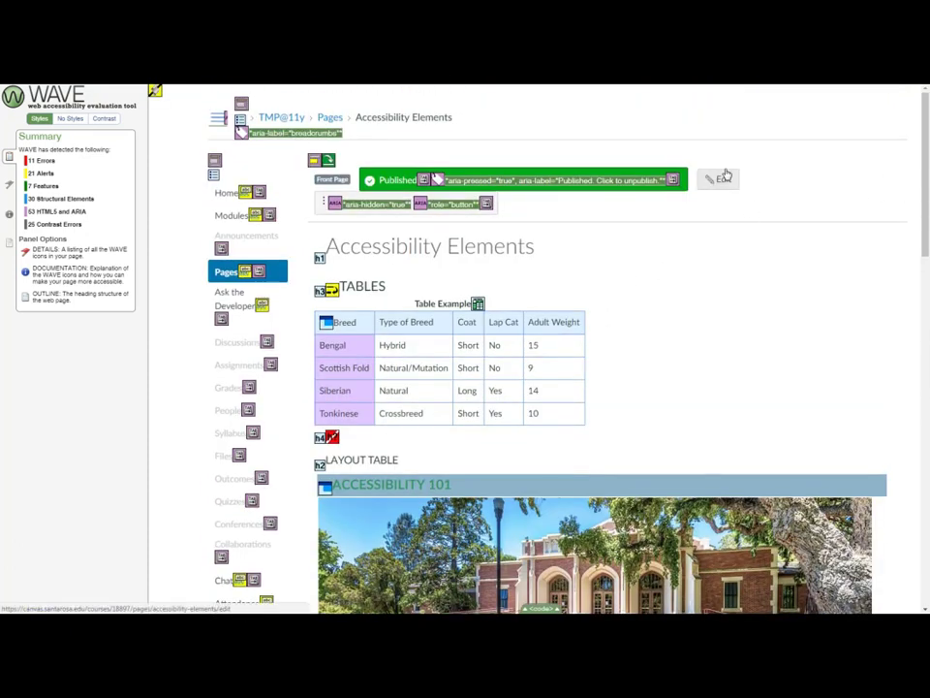
Edit the Accessibility Elements page and select the first seaside photo in the image row.
left_click(717, 180)
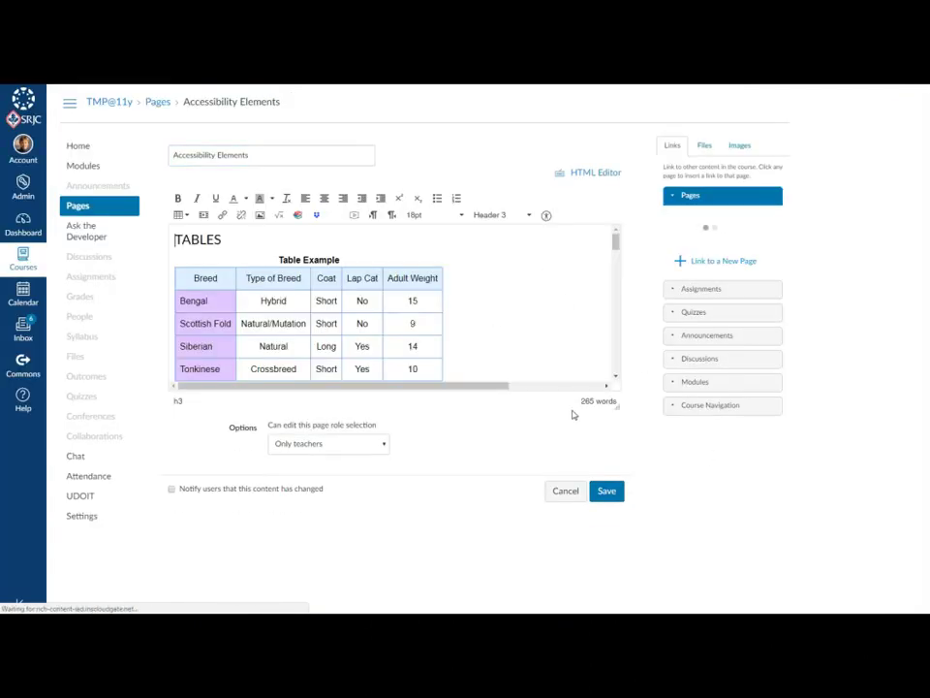
scroll(494, 307, "down", 4)
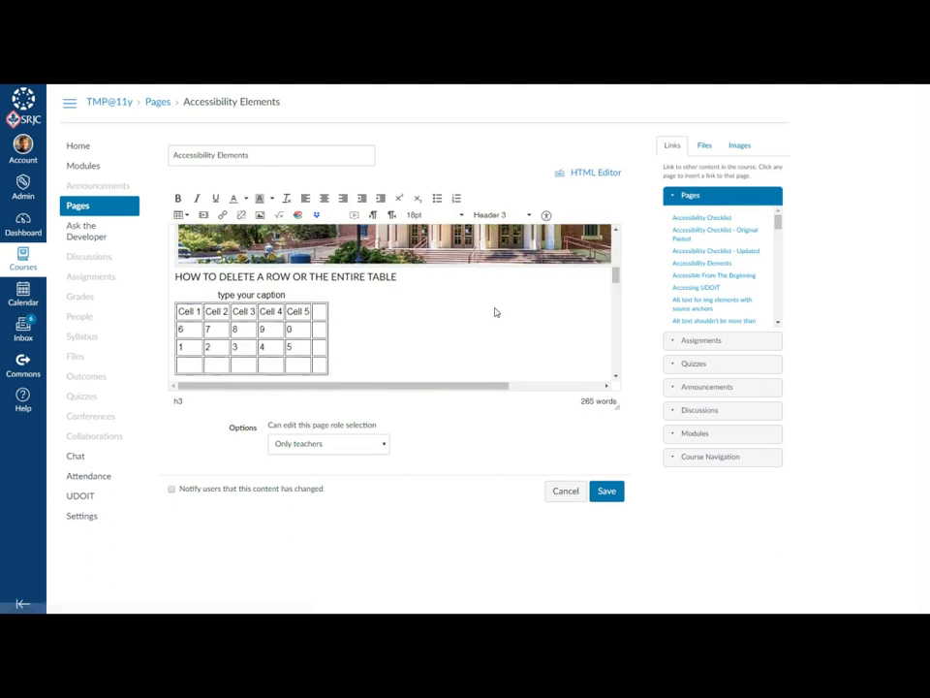
scroll(496, 310, "down", 5)
scroll(499, 307, "up", 1)
scroll(499, 307, "down", 3)
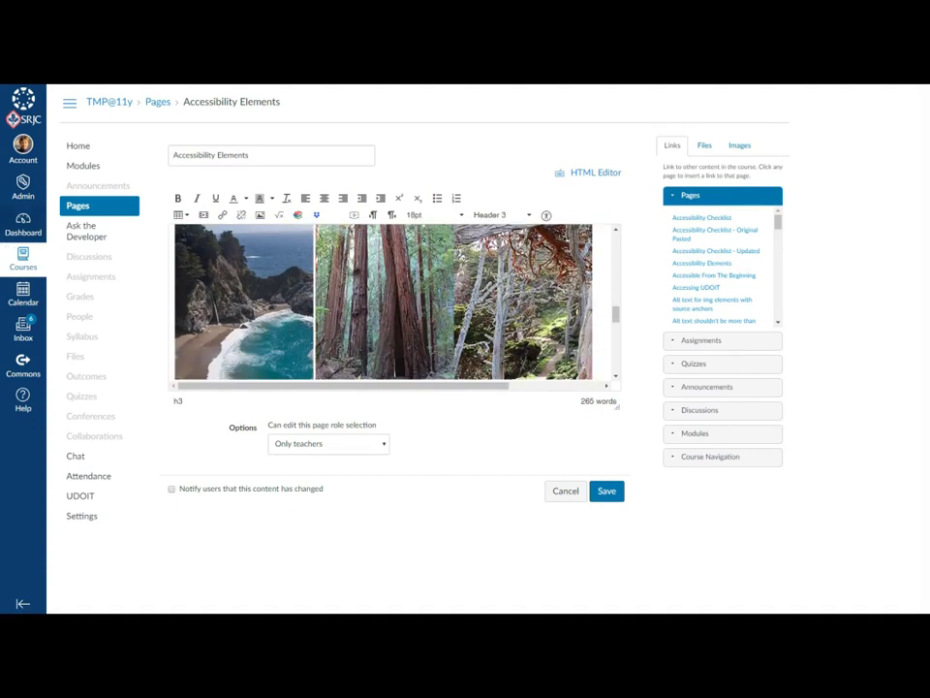
left_click(262, 242)
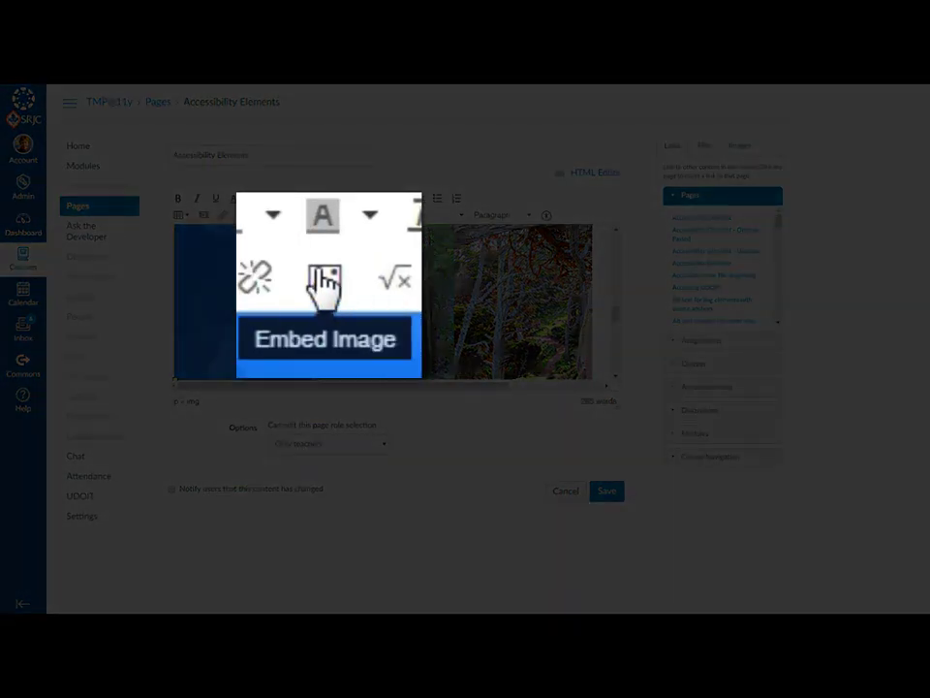
left_click(260, 214)
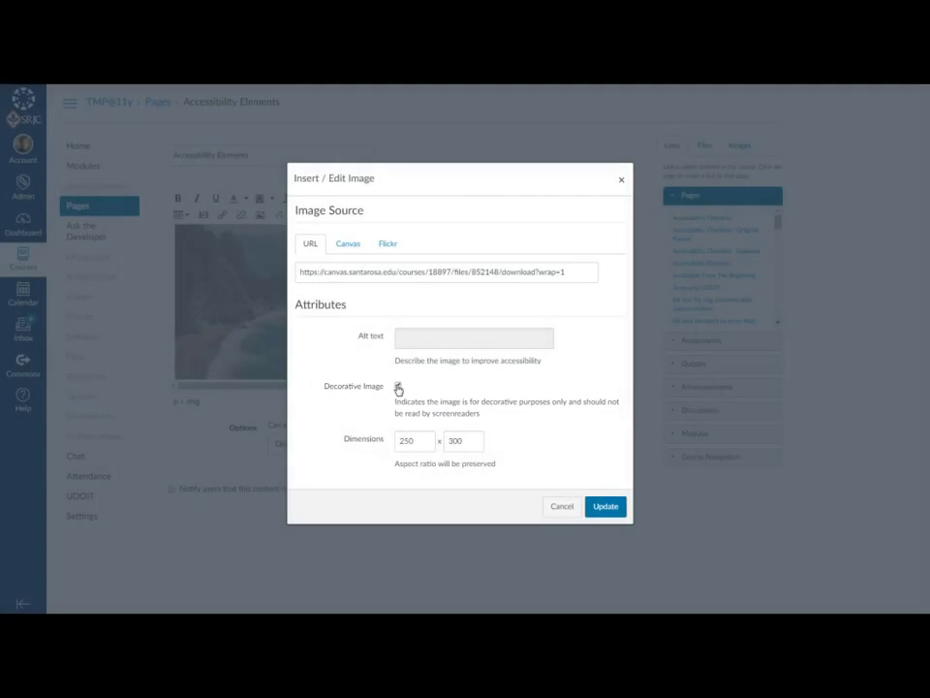
left_click(398, 386)
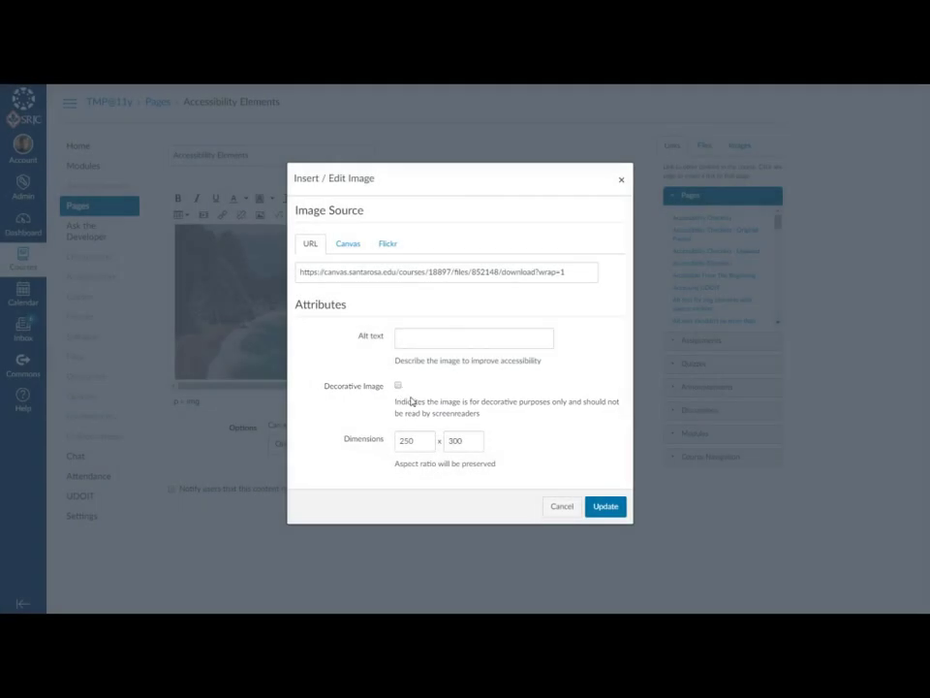
left_click(397, 385)
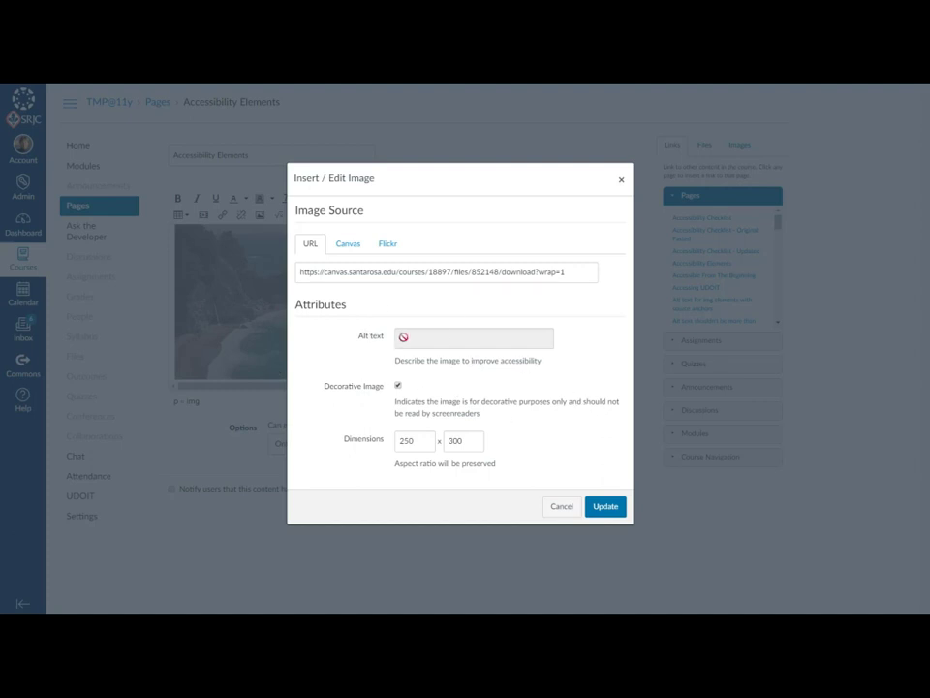
left_click(397, 386)
left_click(417, 339)
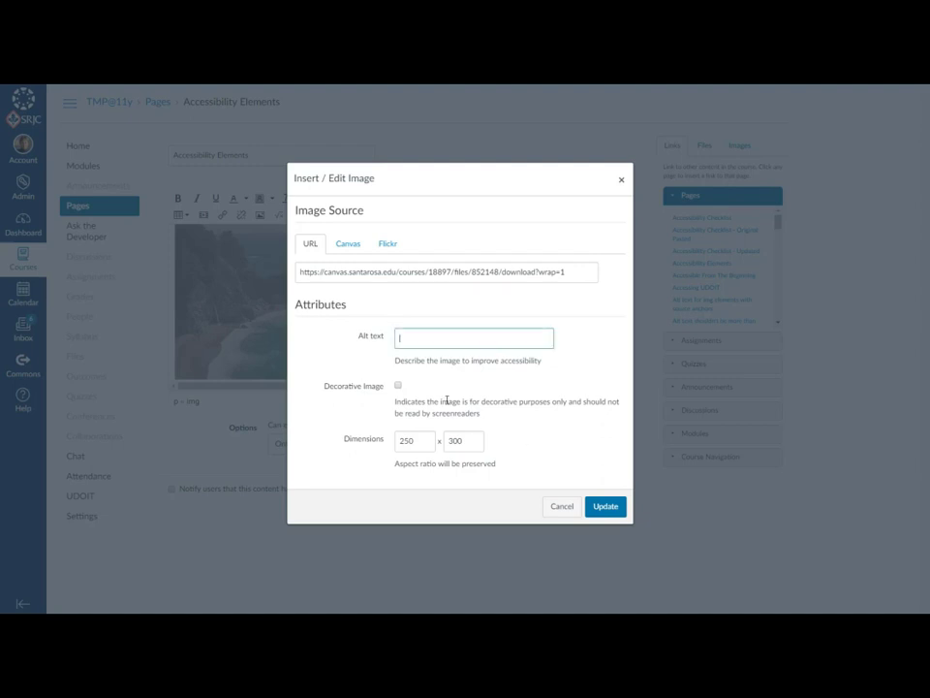
left_click(398, 386)
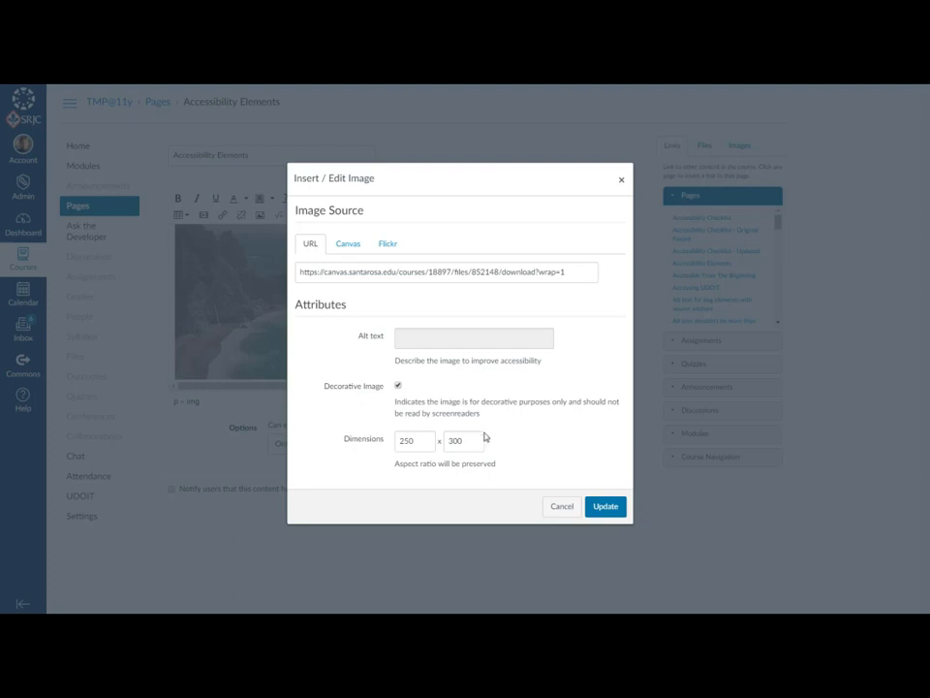
left_click(560, 507)
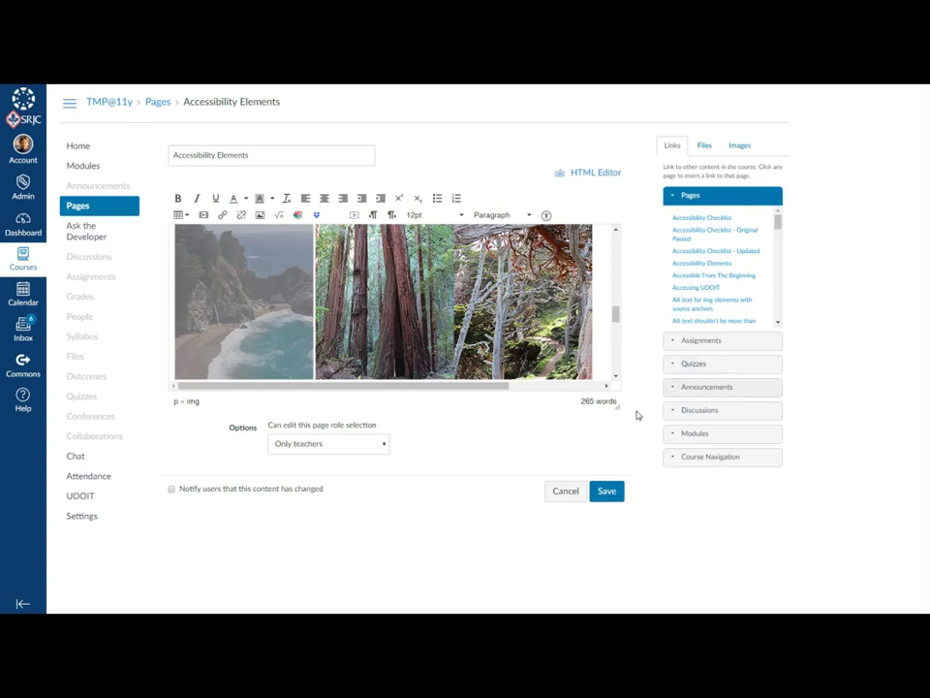
Cancel editing, run WAVE with Ctrl+Shift+U, and scroll toward the Colored Text section.
left_click(558, 492)
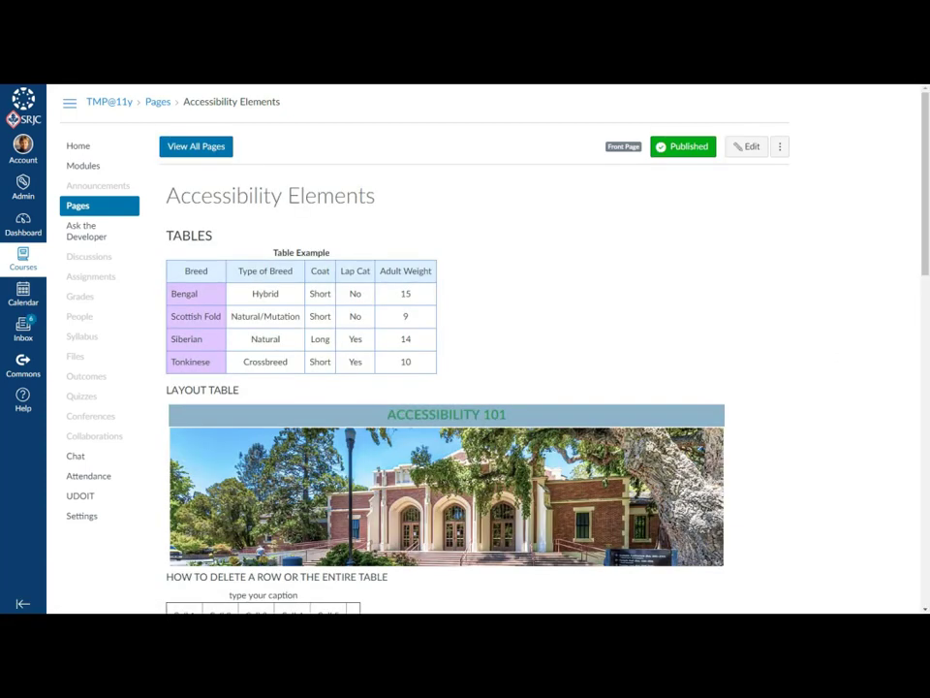
key("ctrl+shift+u")
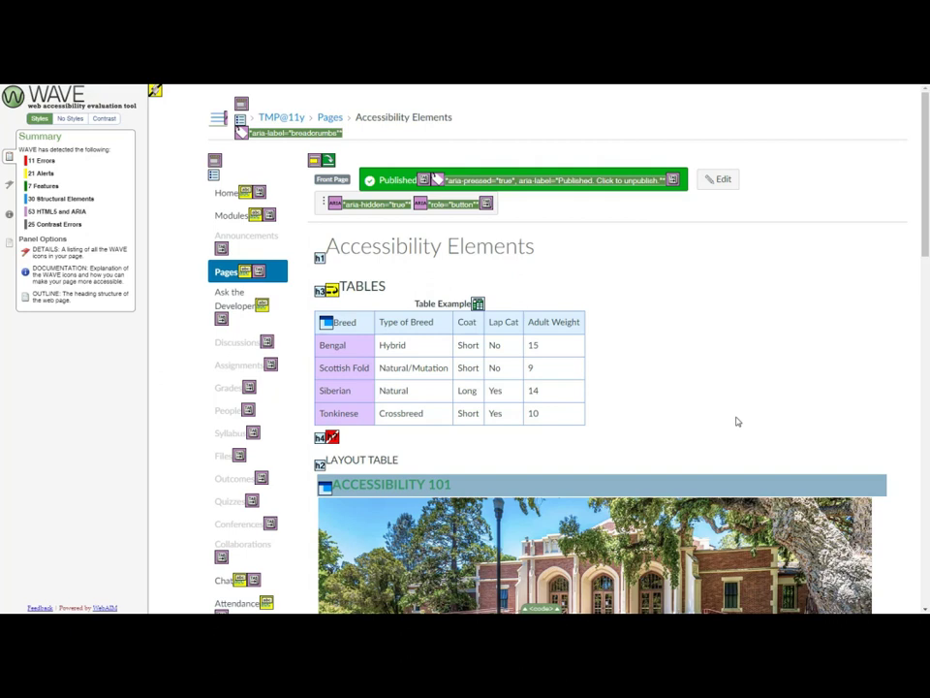
scroll(743, 417, "down", 5)
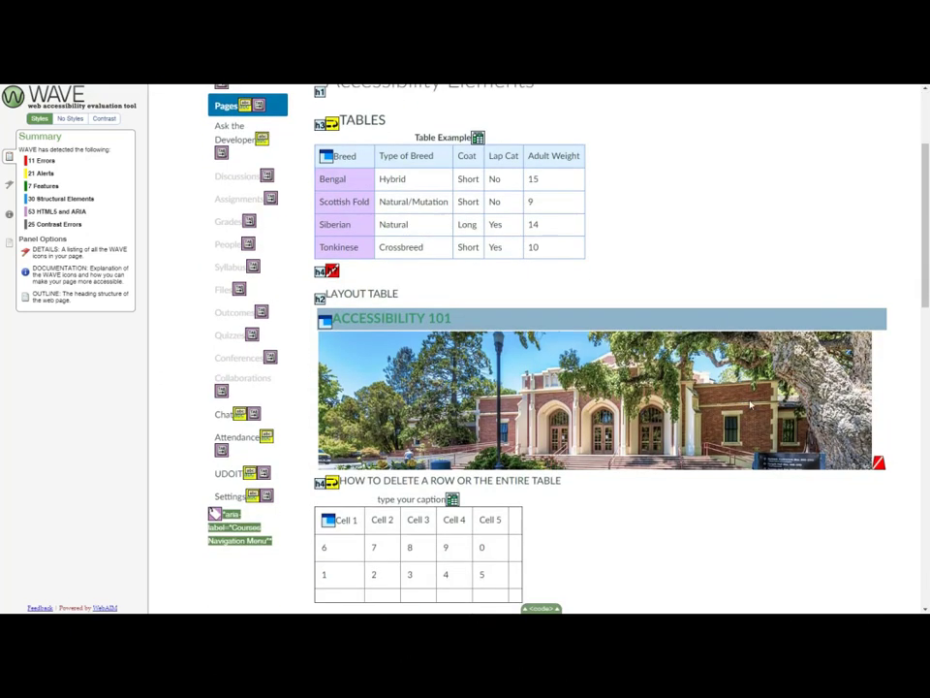
scroll(767, 390, "down", 5)
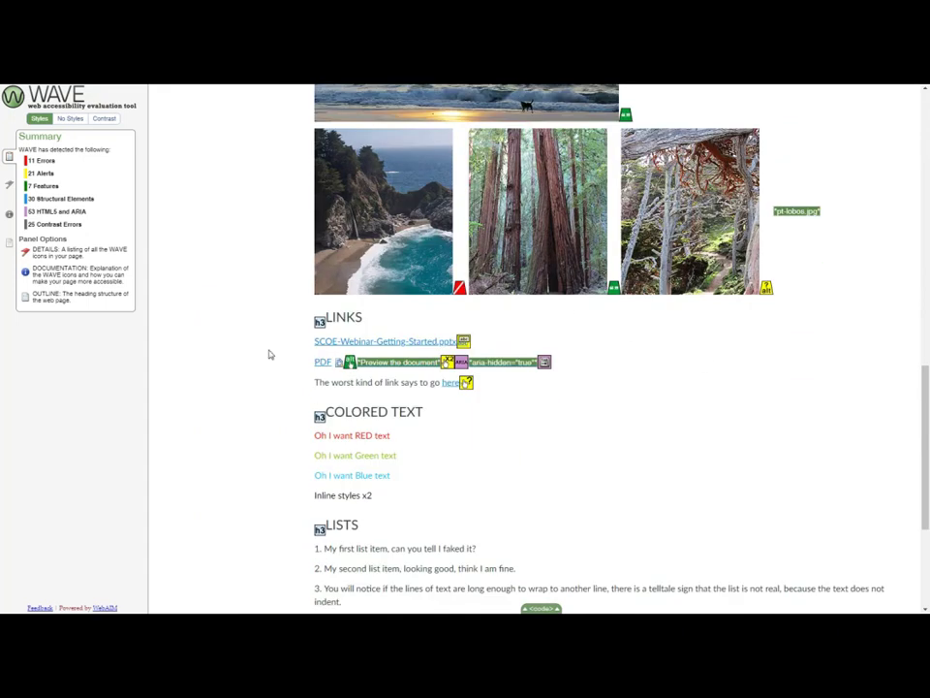
scroll(580, 419, "down", 1)
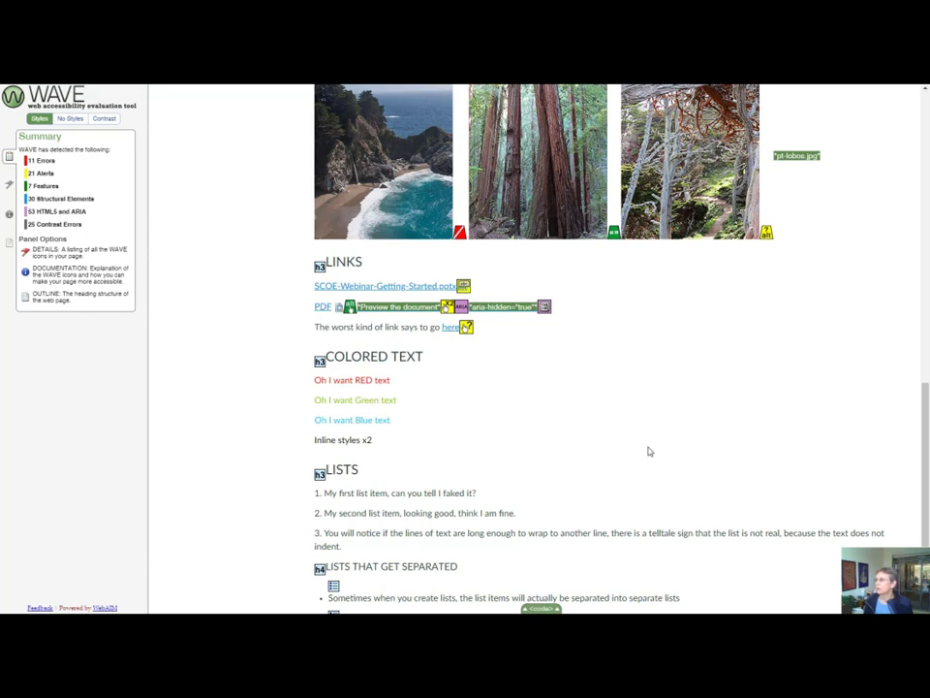
left_click_drag(926, 448, 927, 522)
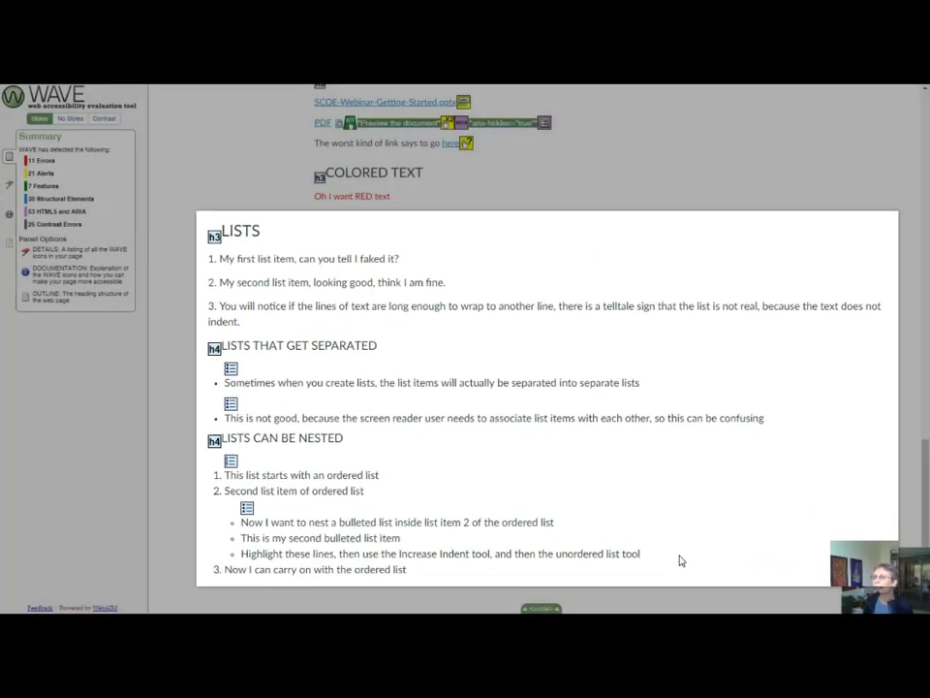
scroll(678, 560, "up", 1)
scroll(713, 563, "up", 2)
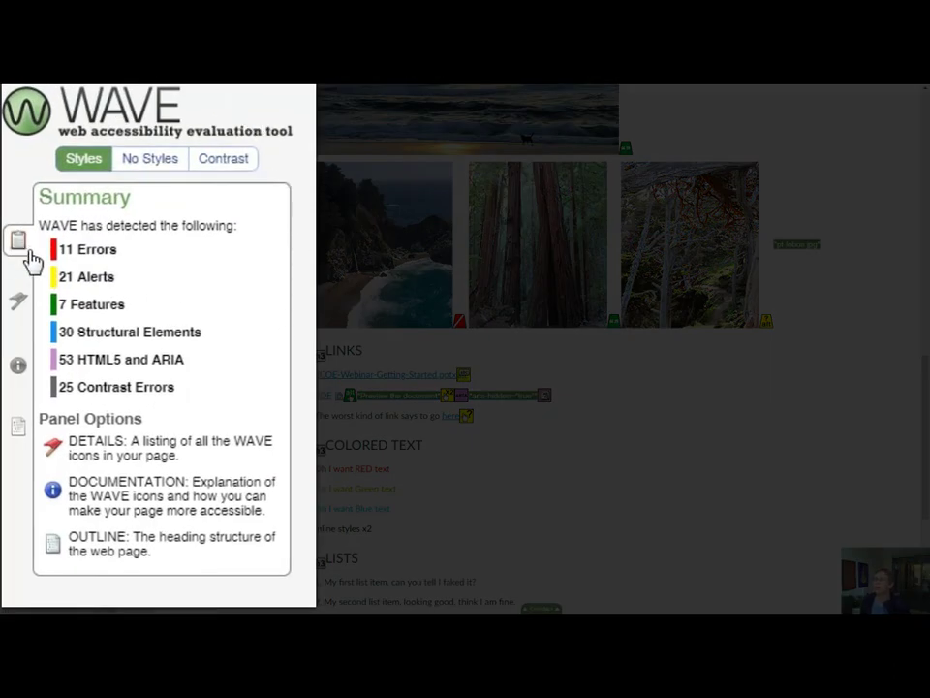
Show WAVE's Details list, then its Contrast view listing 25 very low contrast errors.
left_click(21, 304)
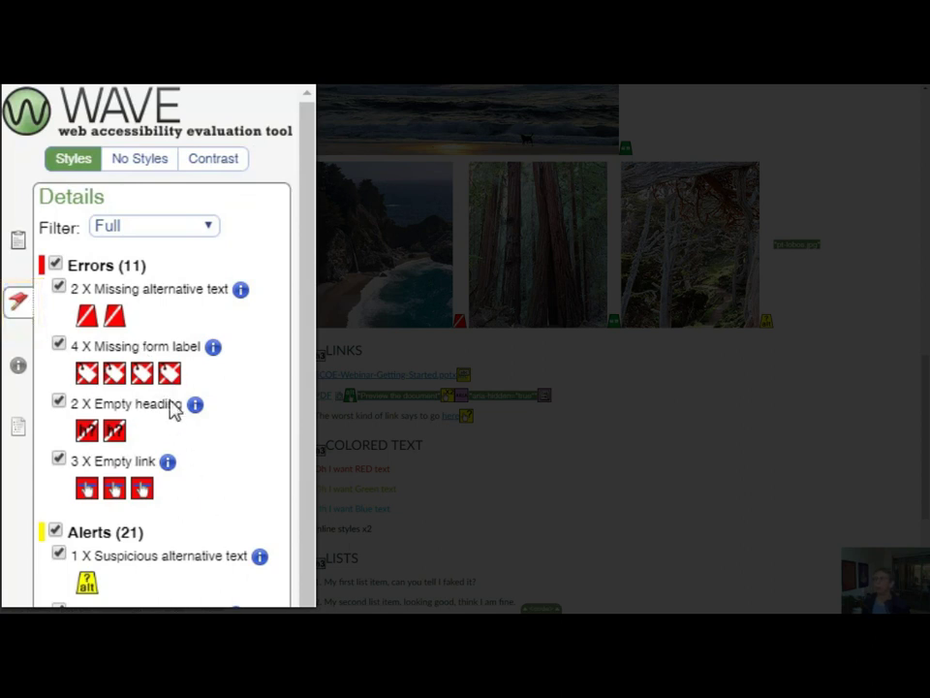
scroll(445, 187, "down", 3)
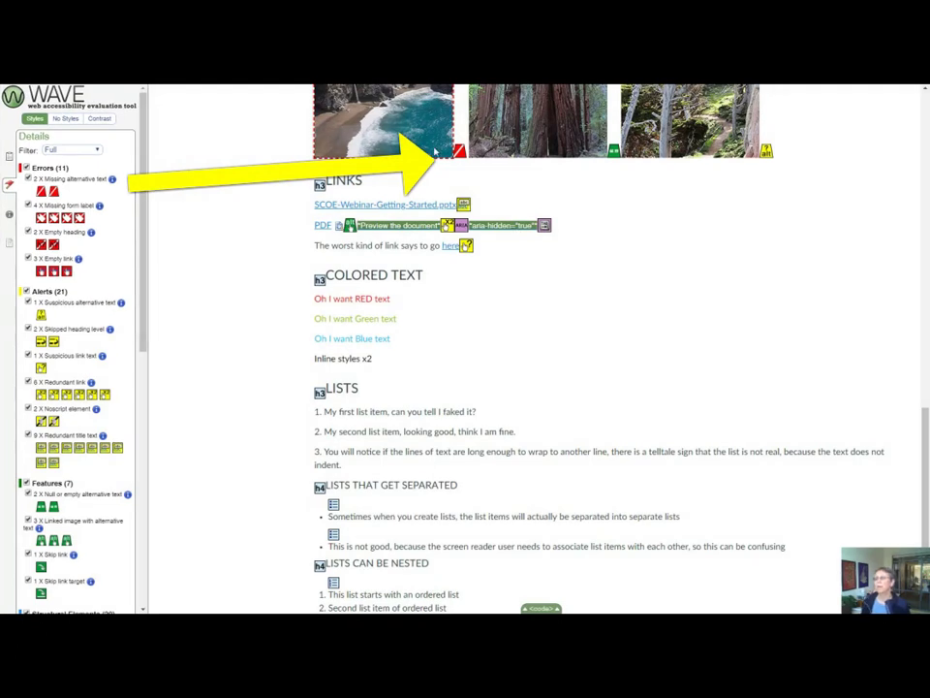
left_click(102, 119)
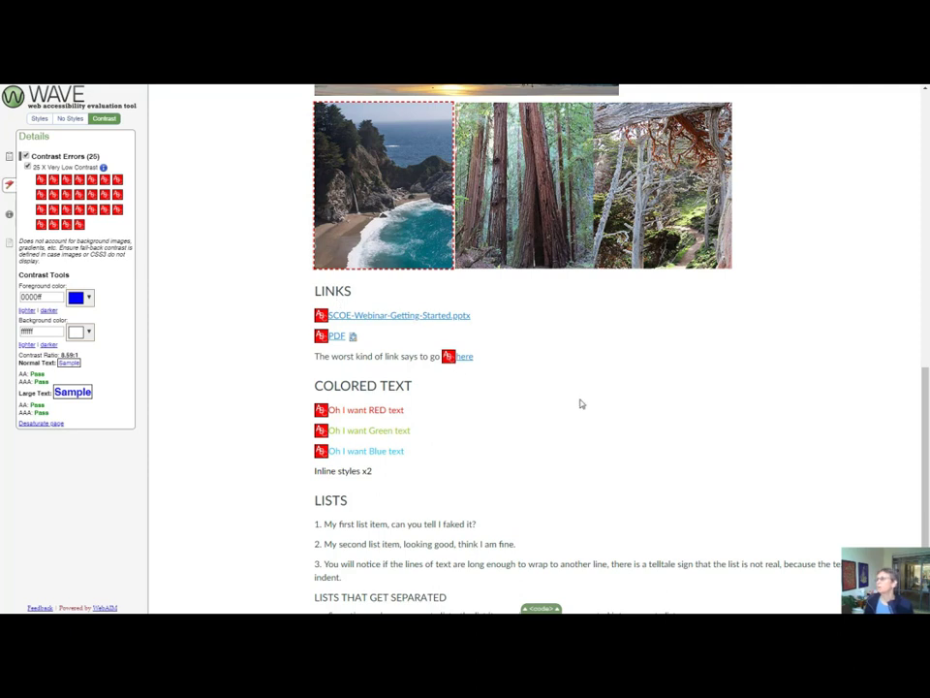
Load the red colored text into WAVE's Contrast Tools, showing it fails at 4:1.
scroll(581, 403, "up", 10)
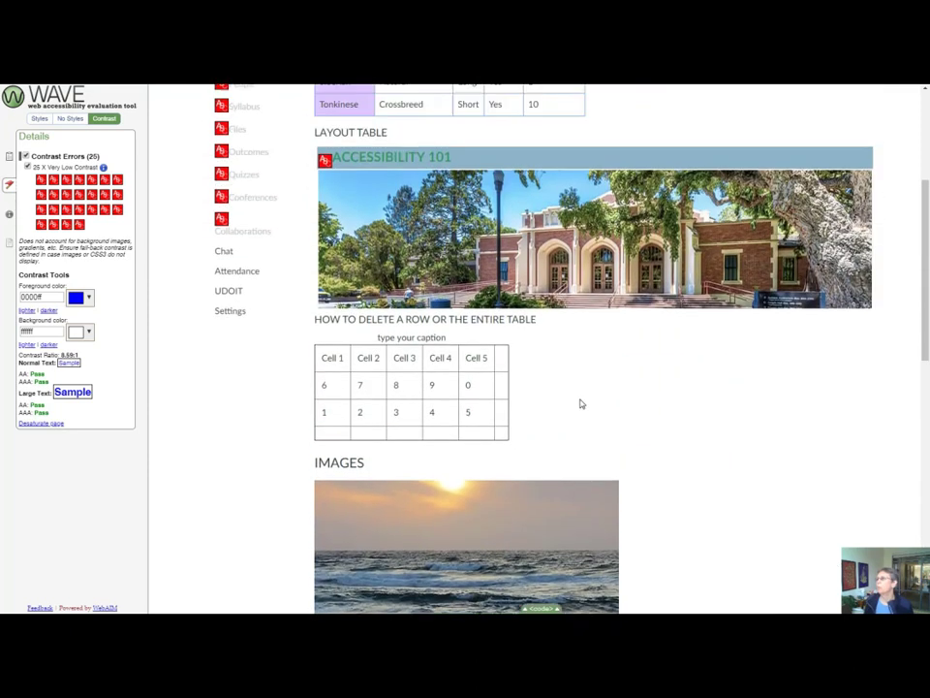
scroll(580, 403, "up", 5)
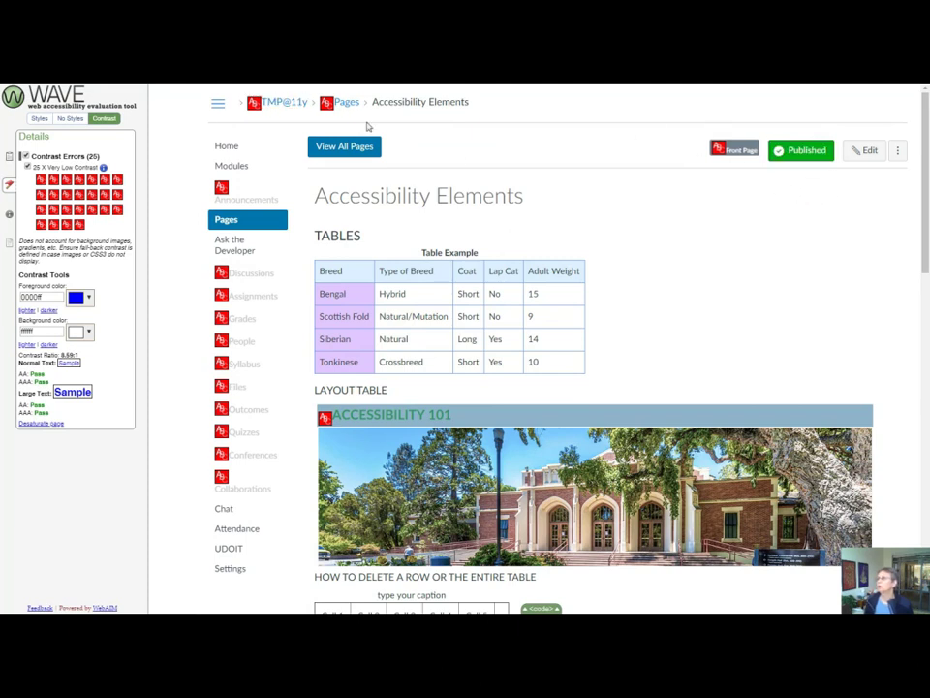
scroll(803, 390, "down", 3)
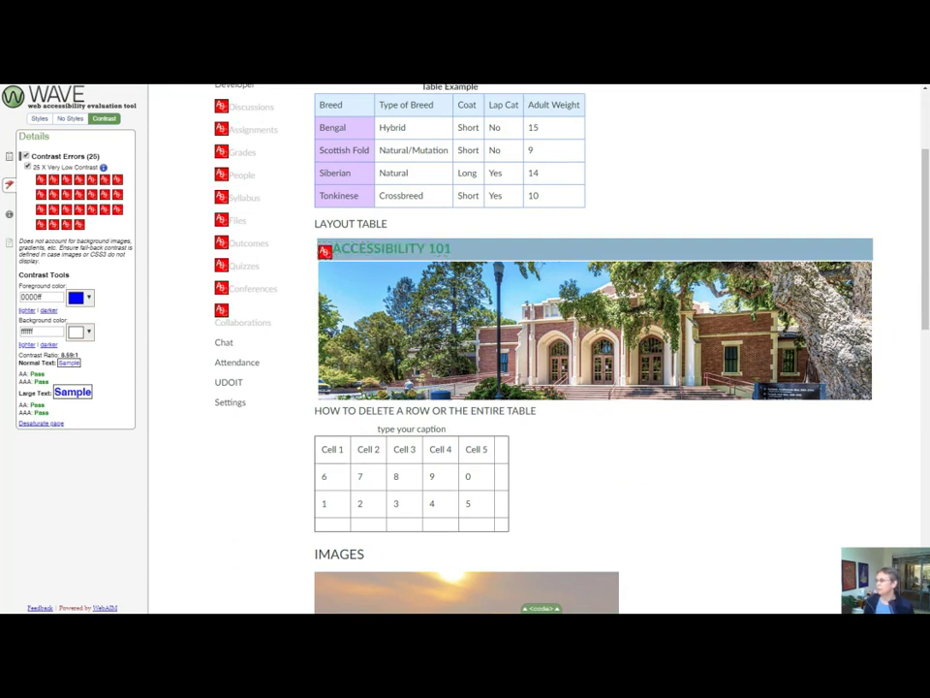
scroll(467, 383, "down", 10)
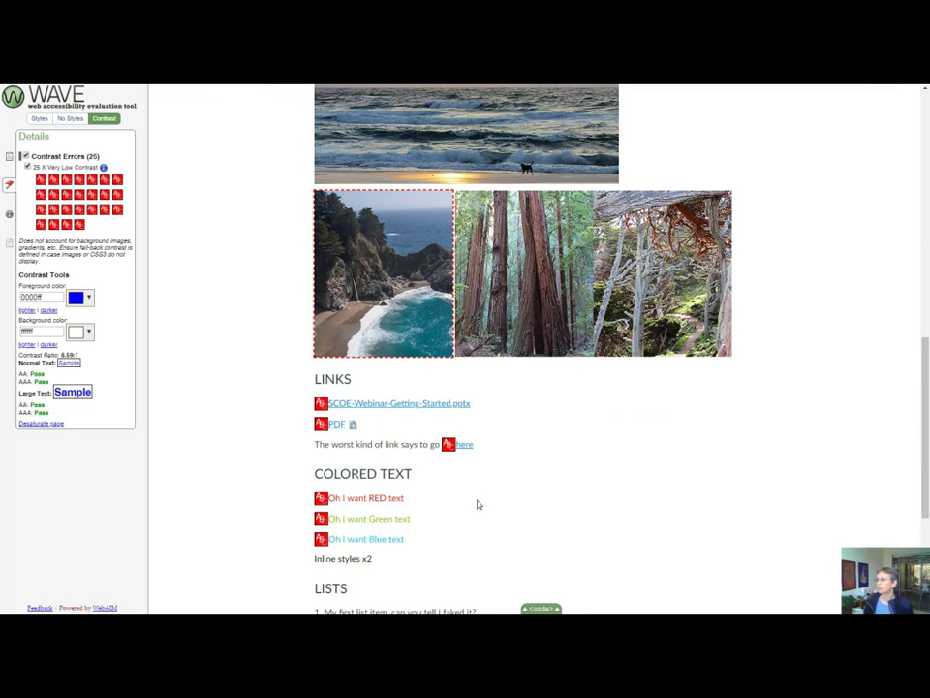
scroll(478, 505, "down", 1)
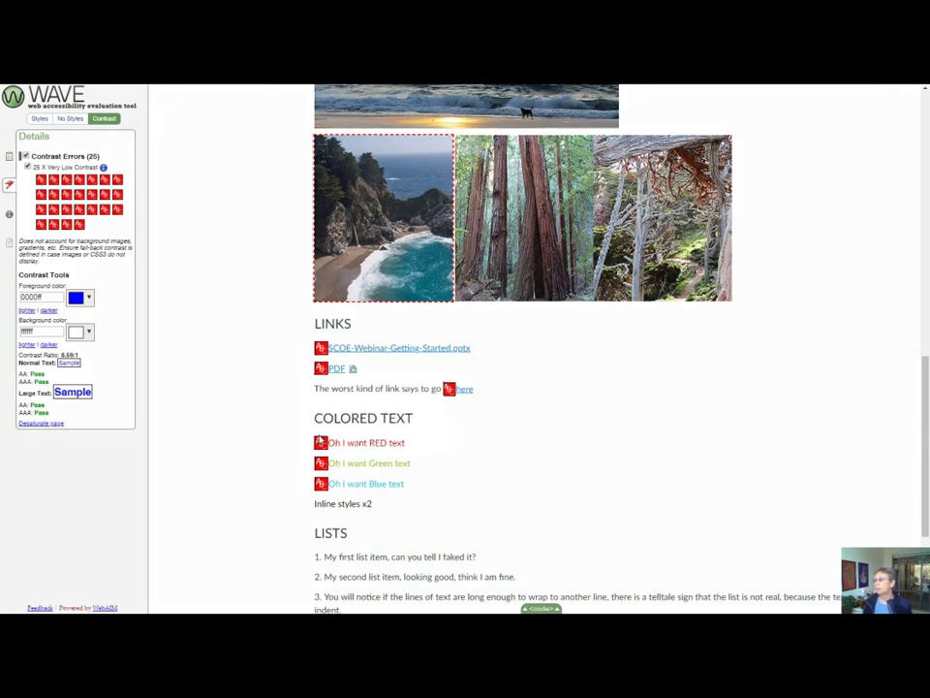
left_click(320, 443)
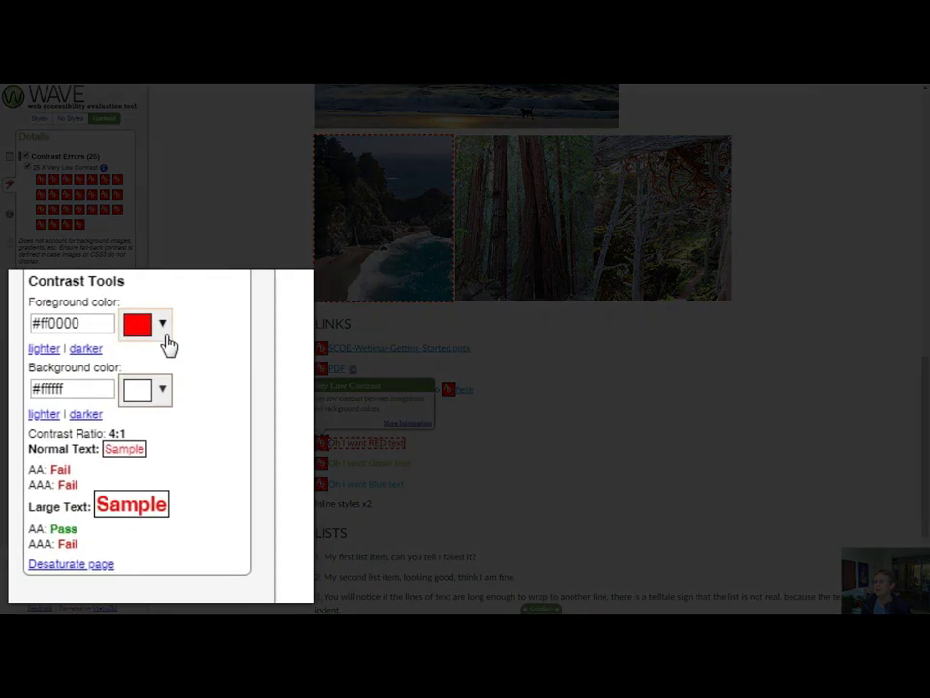
Switch the red to passing 8d2424, then load the green text's failing 1.91:1 colours.
left_click(163, 327)
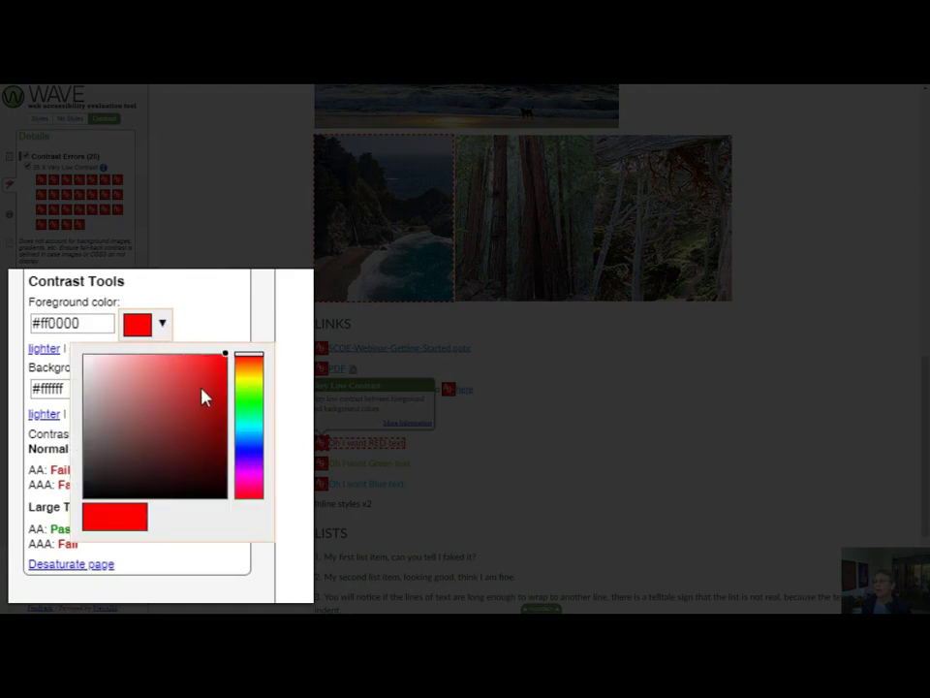
left_click(188, 418)
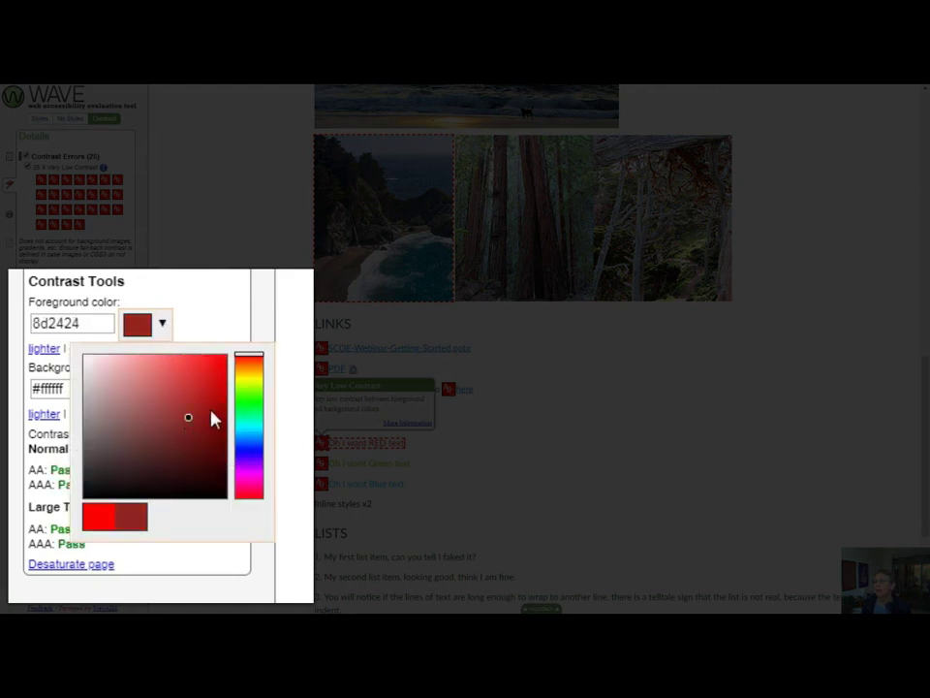
left_click(183, 290)
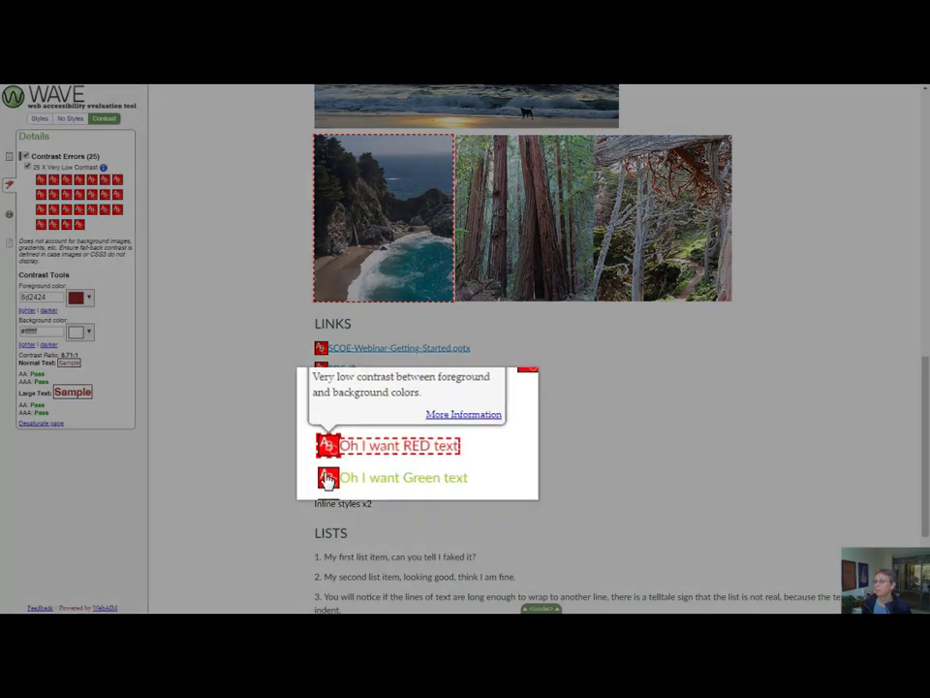
left_click(321, 462)
left_click(338, 495)
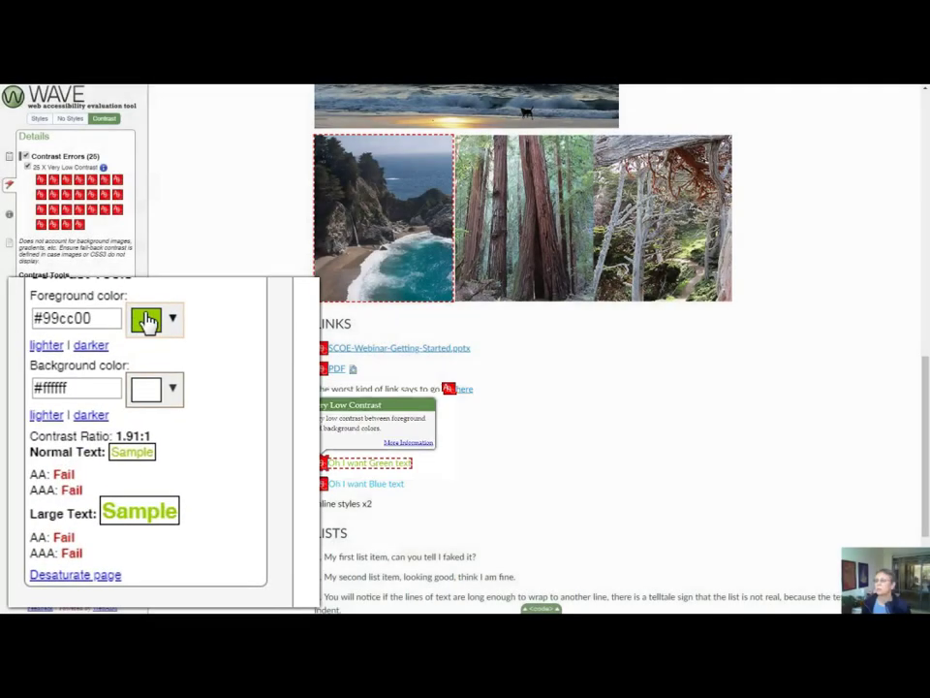
Darken the green foreground past 7d982a to 6a7a3a, reaching 4.71:1 AA pass.
left_click(146, 321)
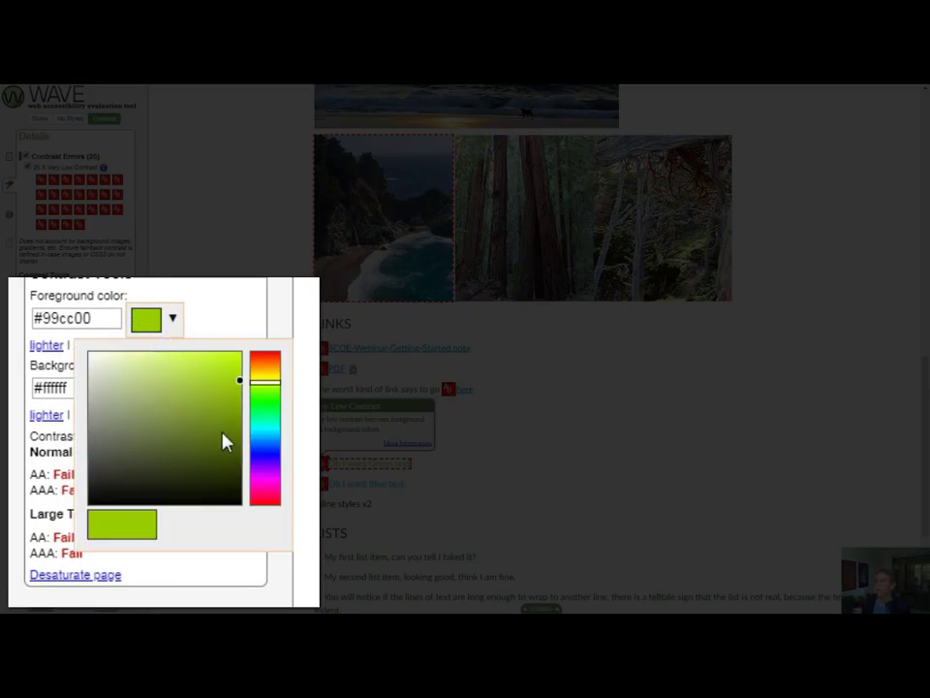
left_click(196, 412)
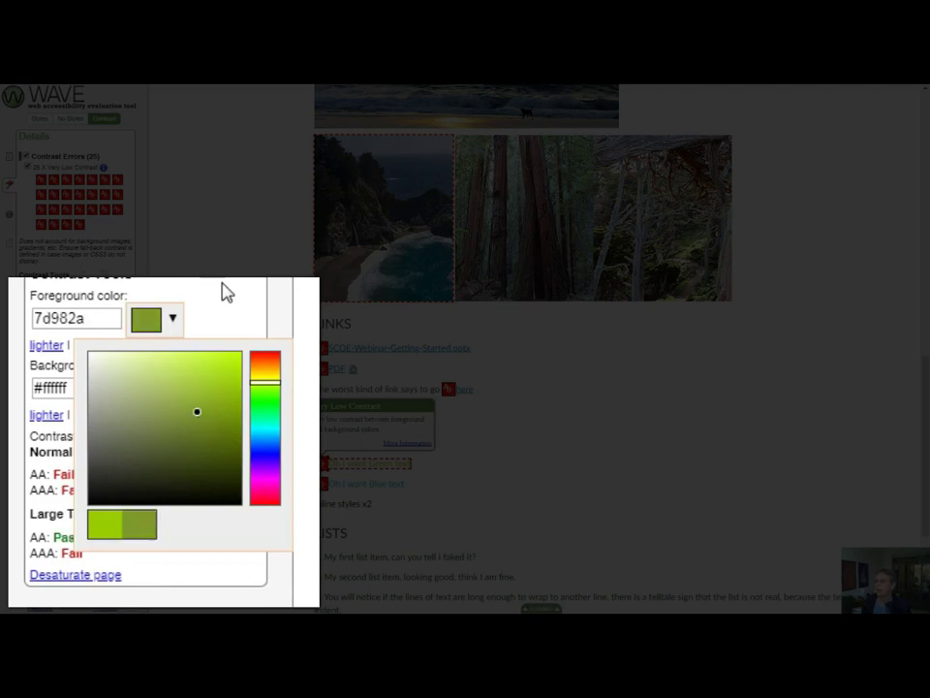
left_click(203, 450)
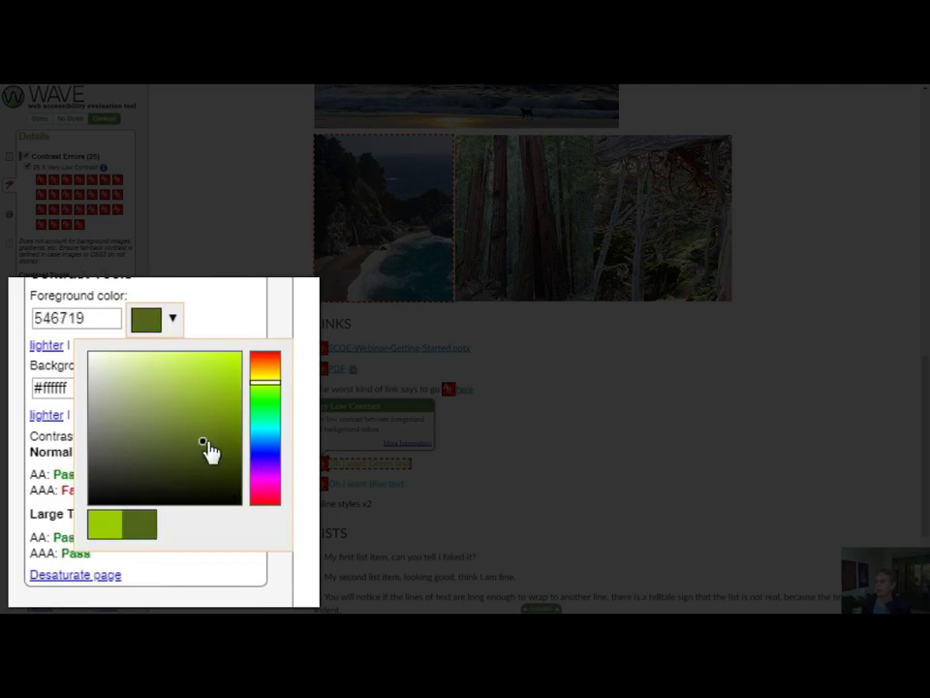
left_click(191, 278)
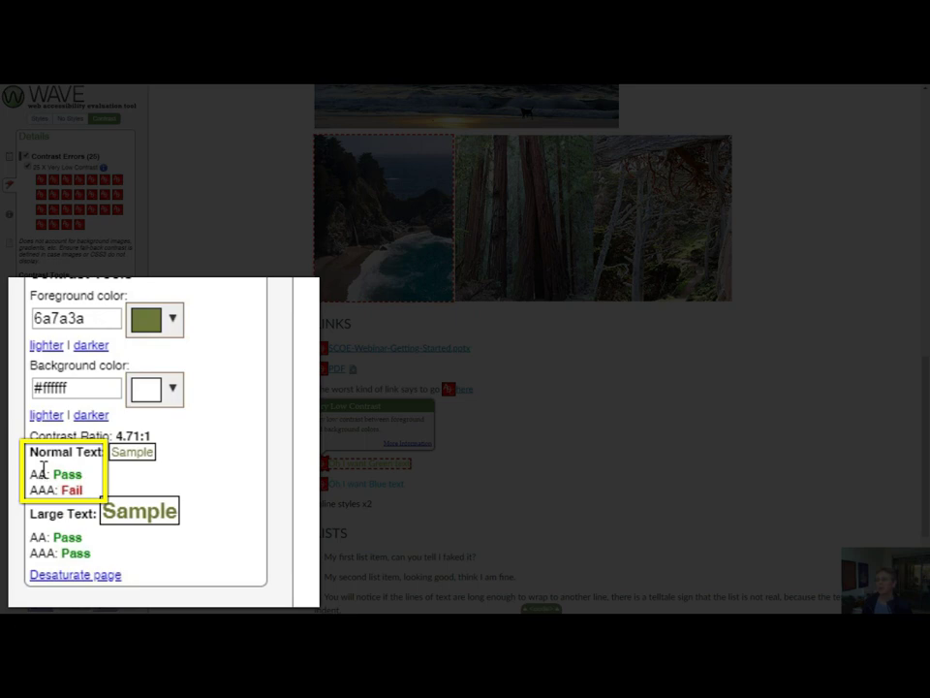
scroll(581, 436, "down", 2)
scroll(659, 478, "up", 6)
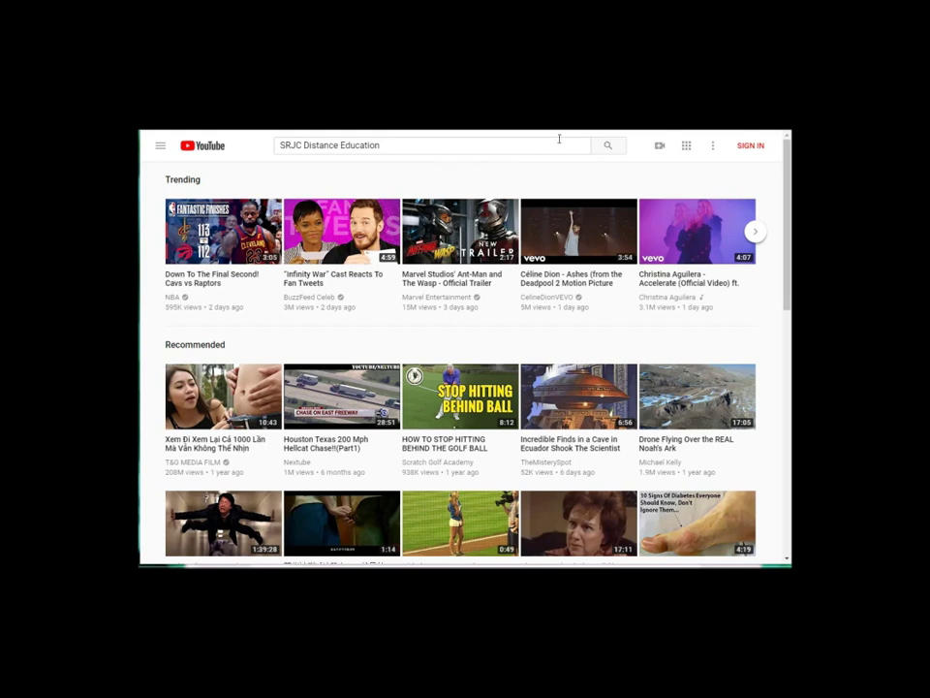
Open the SRJC Distance Education channel's Teaching Tips for Canvas 2017 playlist on YouTube.
left_click(606, 147)
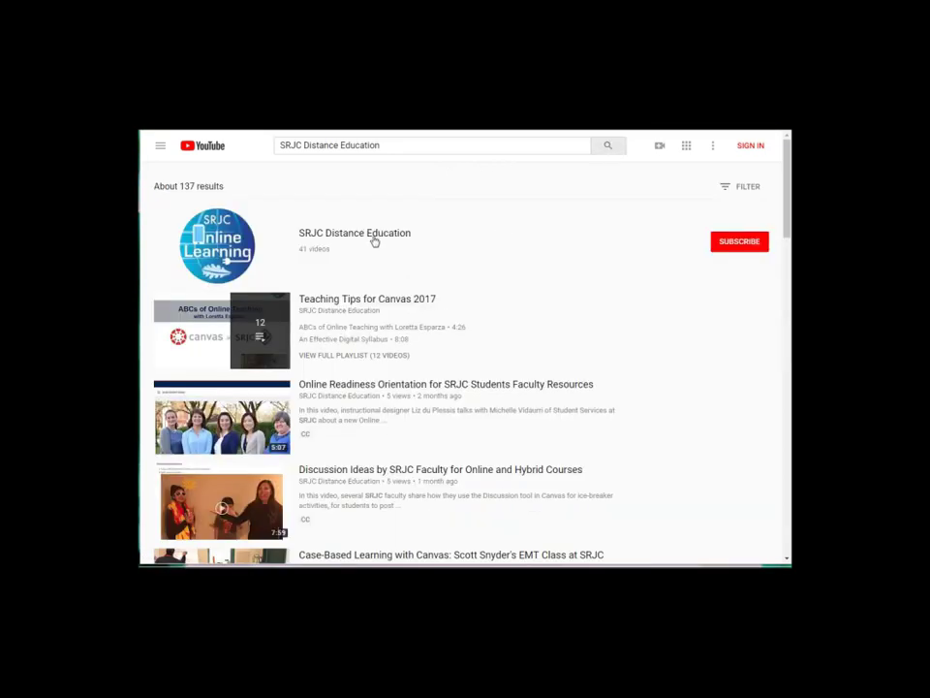
left_click(375, 238)
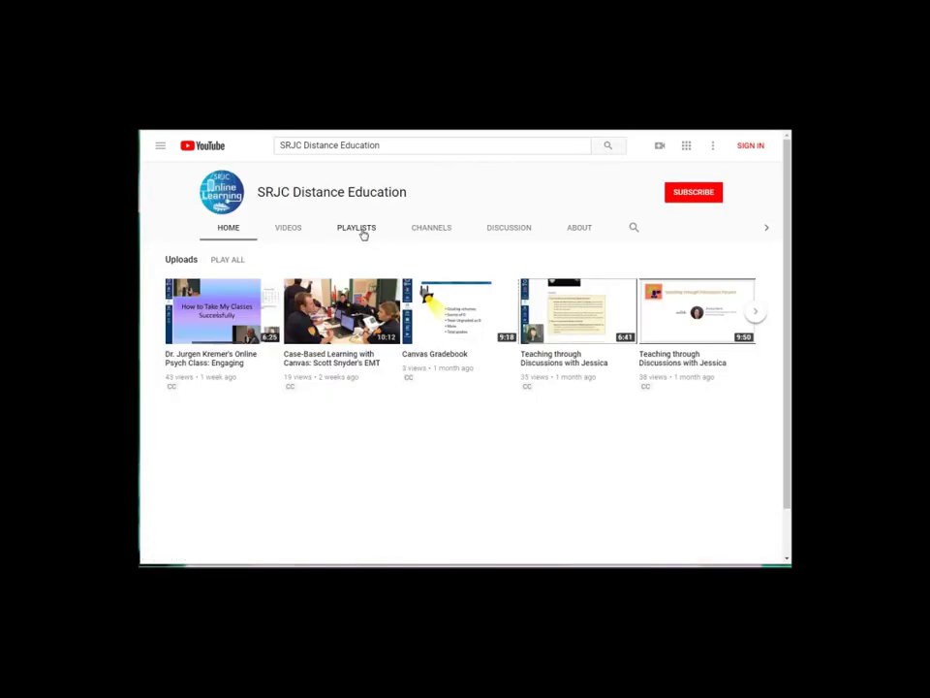
left_click(362, 235)
left_click(196, 269)
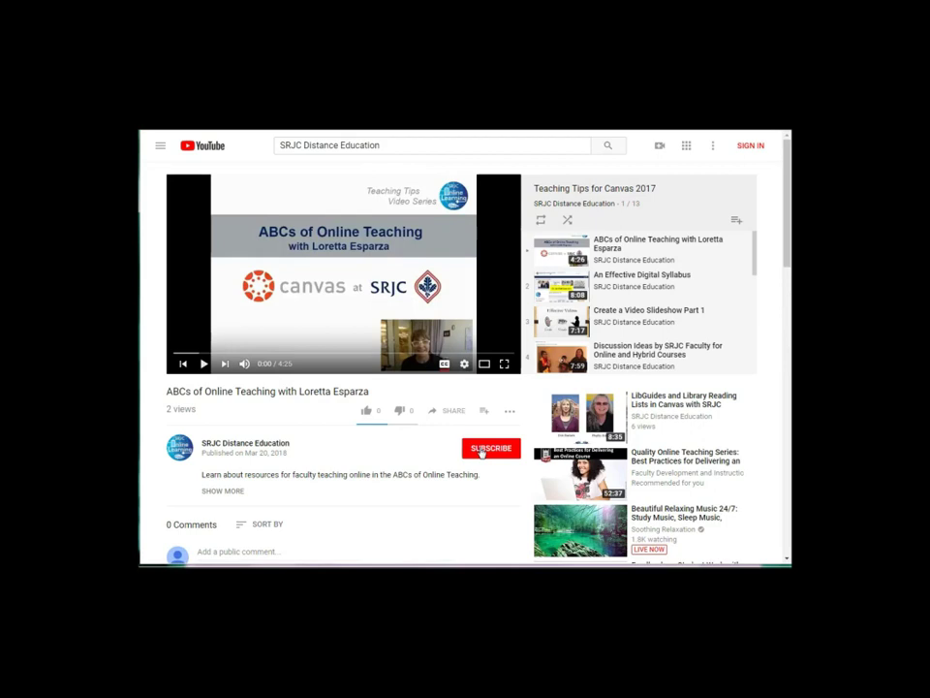
scroll(285, 494, "down", 1)
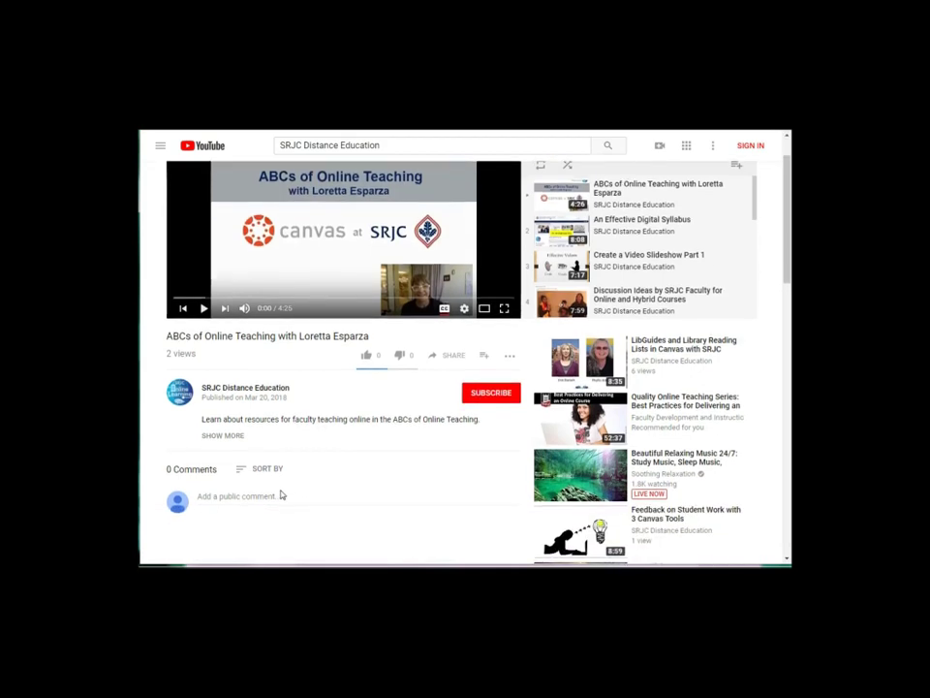